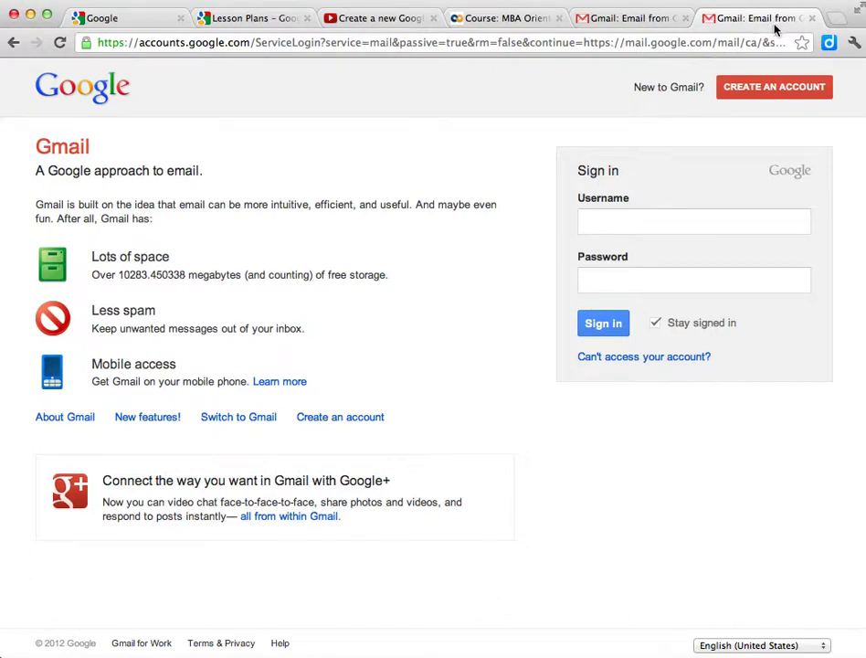
Enter the college account's e-mail address in the Gmail username field
{"action": "left_click", "coordinate": [605, 219]}
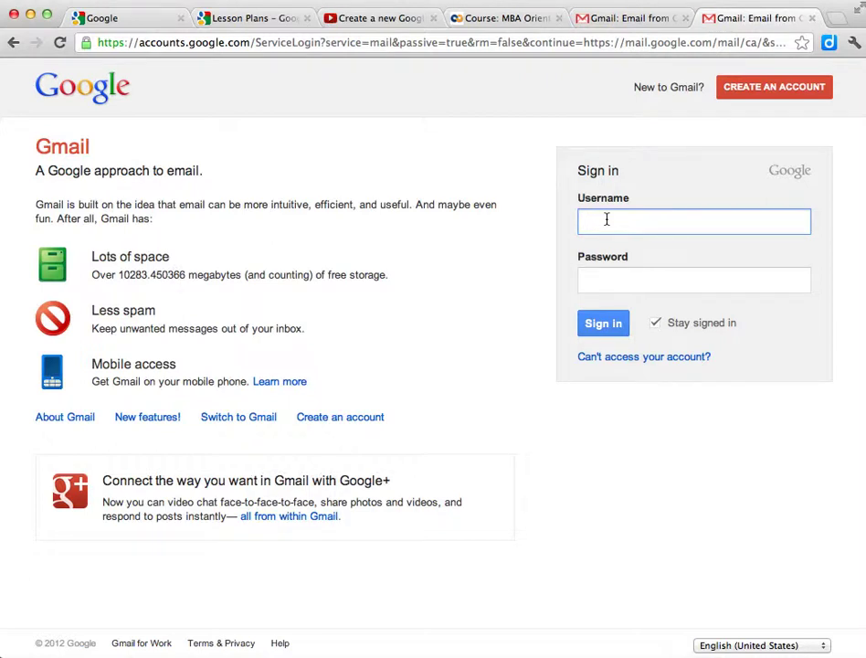
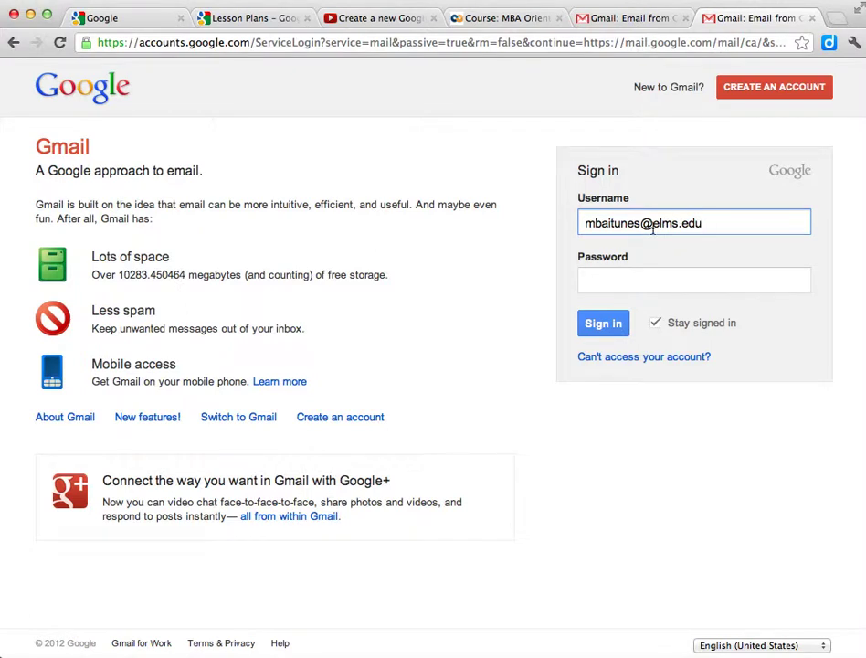
Enter the account password and submit the sign-in
{"action": "left_click", "coordinate": [611, 283]}
{"action": "type", "text": "••••"}
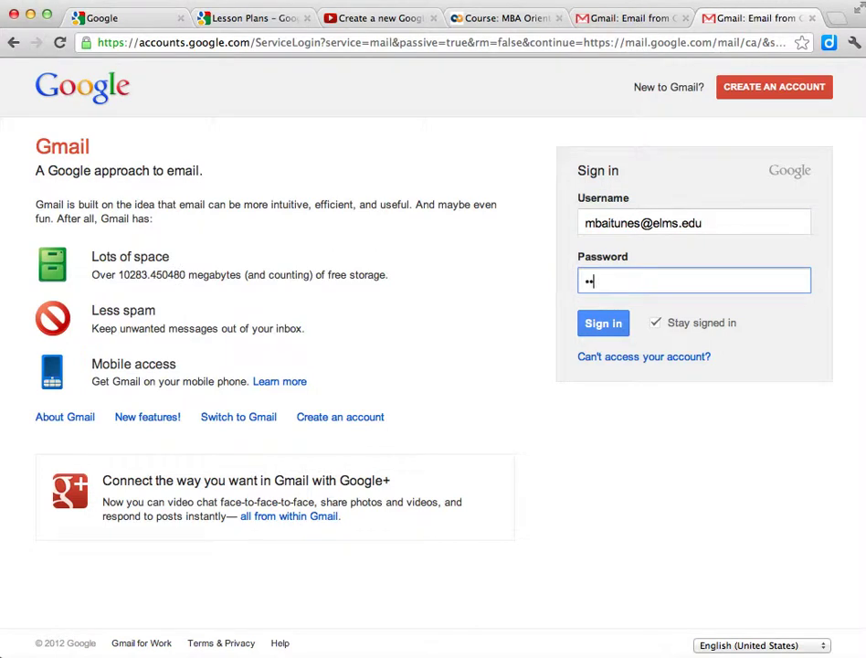
{"action": "type", "text": "•••"}
{"action": "key", "text": "BackSpace"}
{"action": "key", "text": "BackSpace"}
{"action": "key", "text": "BackSpace"}
{"action": "key", "text": "BackSpace"}
{"action": "key", "text": "BackSpace"}
{"action": "key", "text": "BackSpace"}
{"action": "key", "text": "BackSpace"}
{"action": "type", "text": "•••••••••••••"}
{"action": "left_click", "coordinate": [592, 325]}
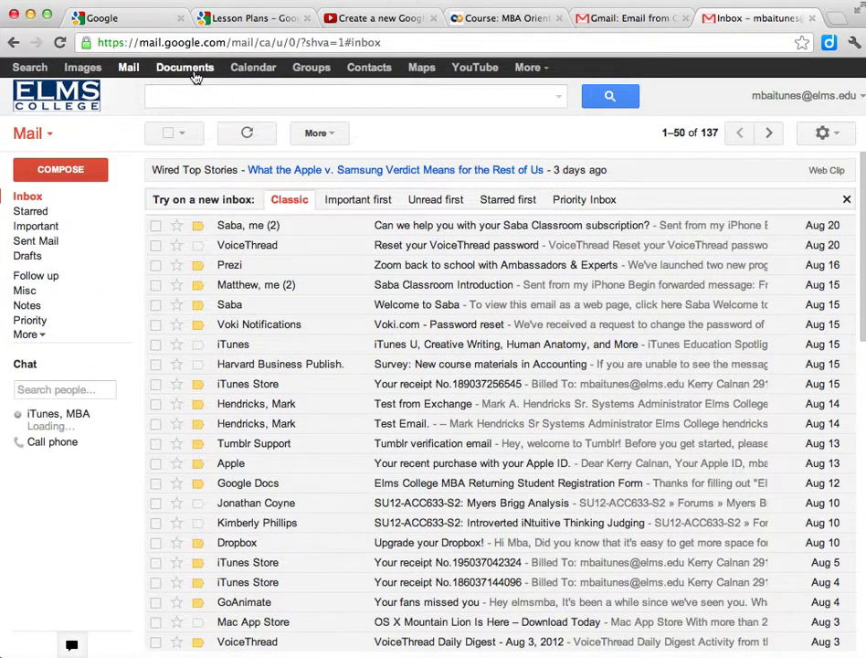
Open Google Docs from the Documents link in the Google bar
{"action": "left_click", "coordinate": [195, 72]}
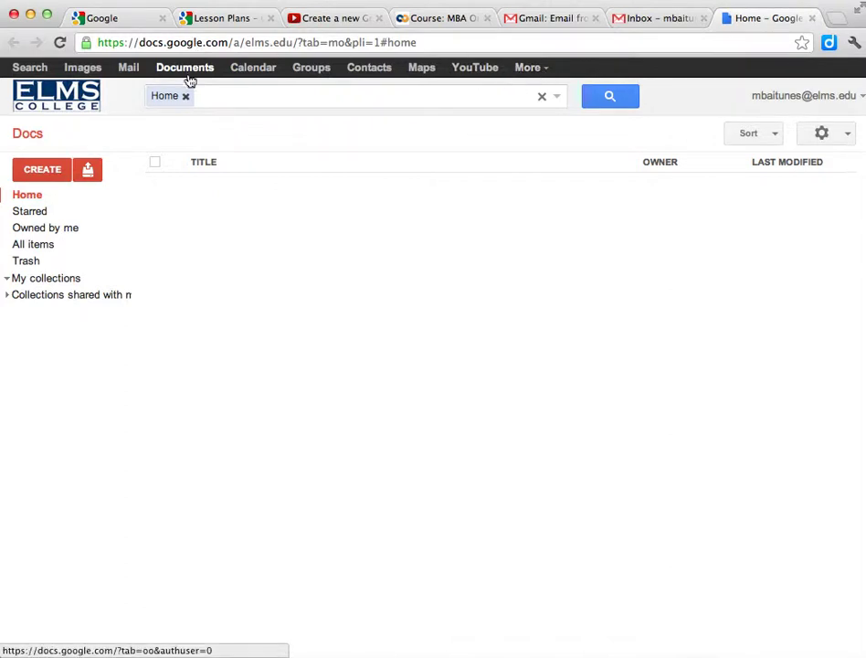
Create a new blank Document from the CREATE menu
{"action": "left_click", "coordinate": [43, 178]}
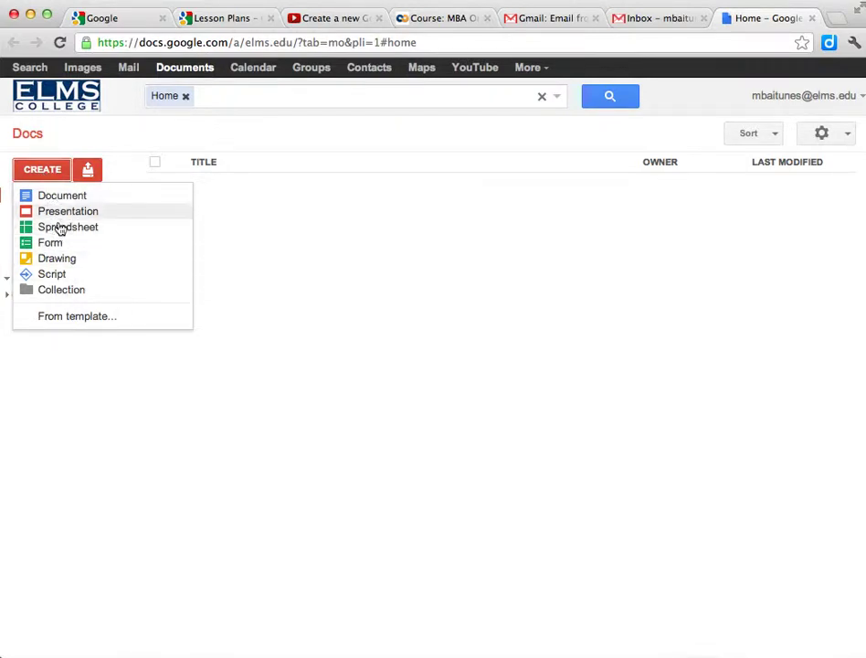
{"action": "left_click", "coordinate": [54, 201]}
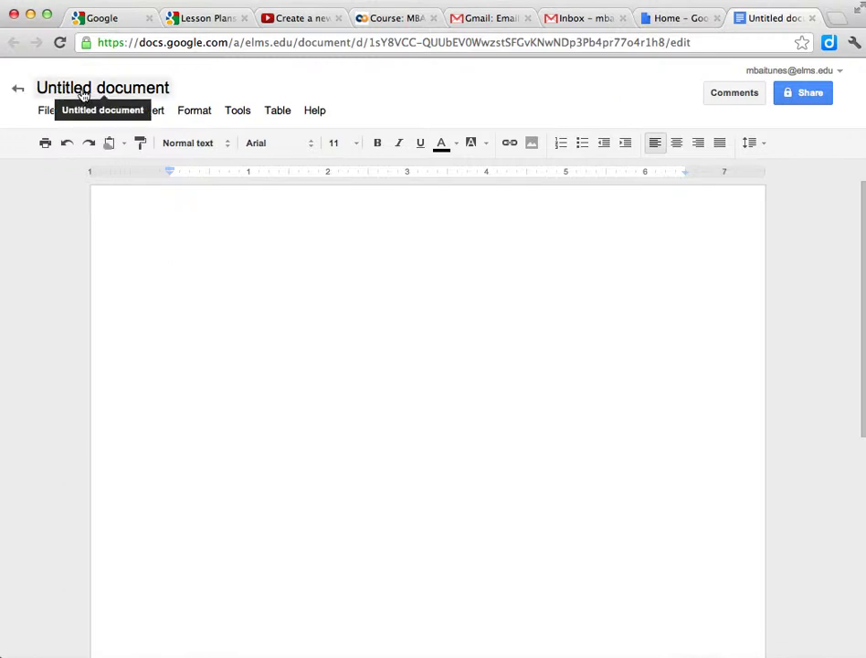
Rename the untitled document to 'How to create a google doc'
{"action": "left_click", "coordinate": [173, 95]}
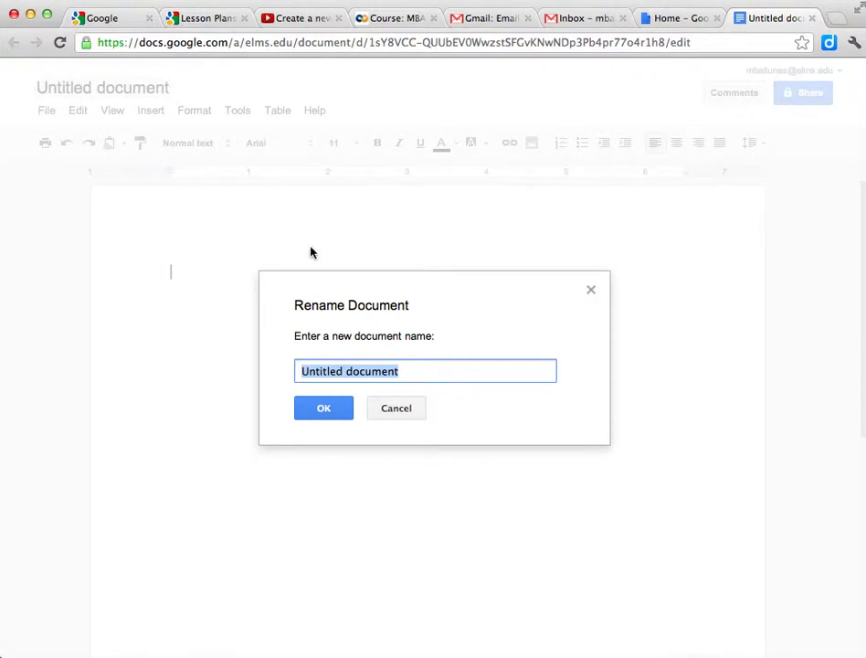
{"action": "type", "text": "How to "}
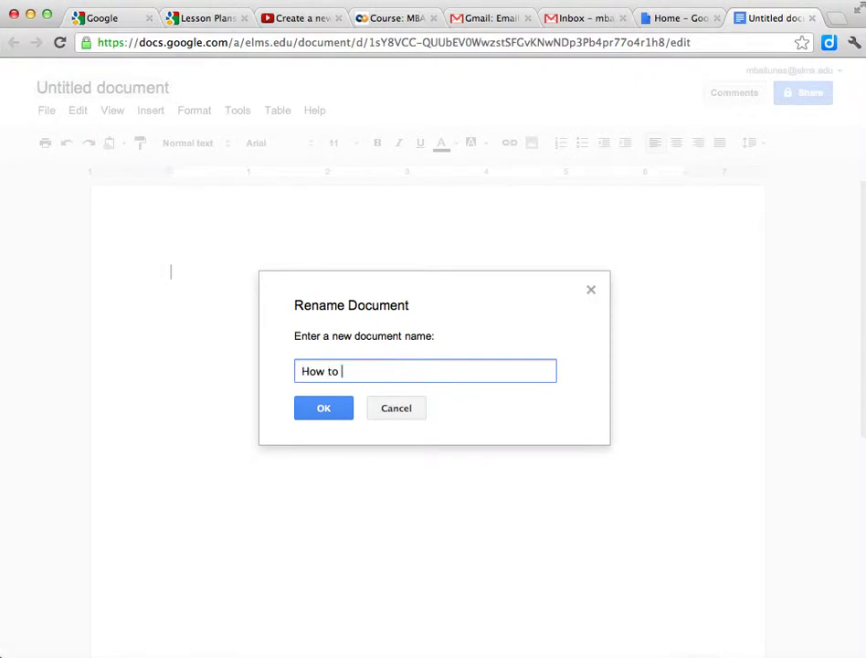
{"action": "type", "text": "create a co"}
{"action": "key", "text": "BackSpace"}
{"action": "key", "text": "BackSpace"}
{"action": "type", "text": "do"}
{"action": "key", "text": "BackSpace"}
{"action": "key", "text": "BackSpace"}
{"action": "key", "text": "BackSpace"}
{"action": "type", "text": "g"}
{"action": "key", "text": "BackSpace"}
{"action": "type", "text": "google o"}
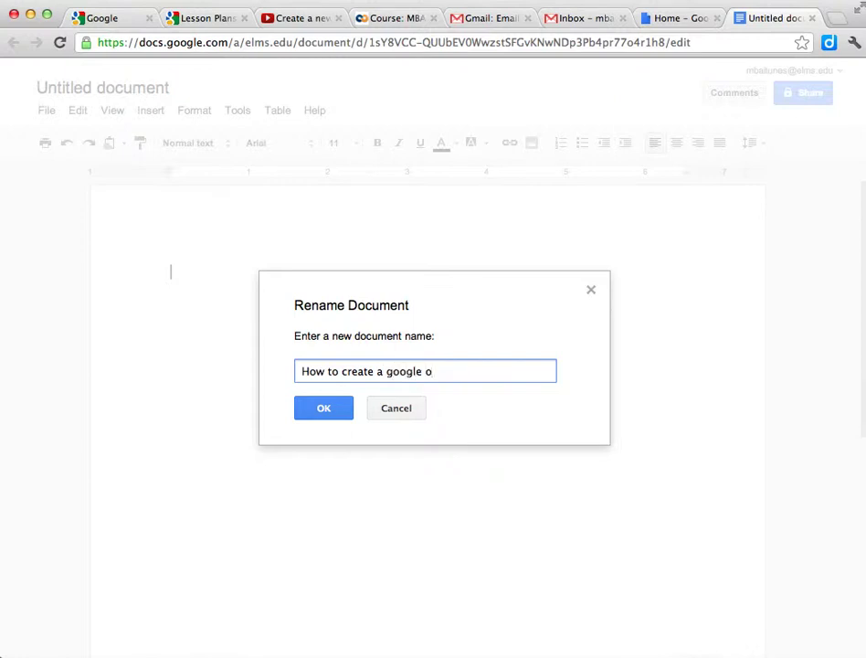
{"action": "key", "text": "BackSpace"}
{"action": "type", "text": "doc"}
{"action": "left_click", "coordinate": [319, 408]}
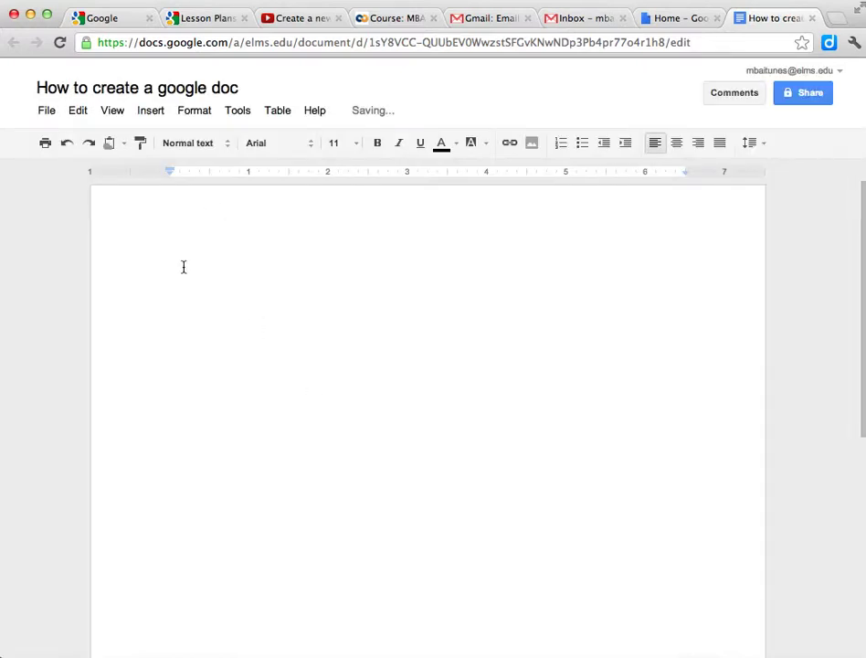
Type 'Google docs is a great tool in the MBA program to be used for collaboration', fixing the misspelling
{"action": "type", "text": "Google docs "}
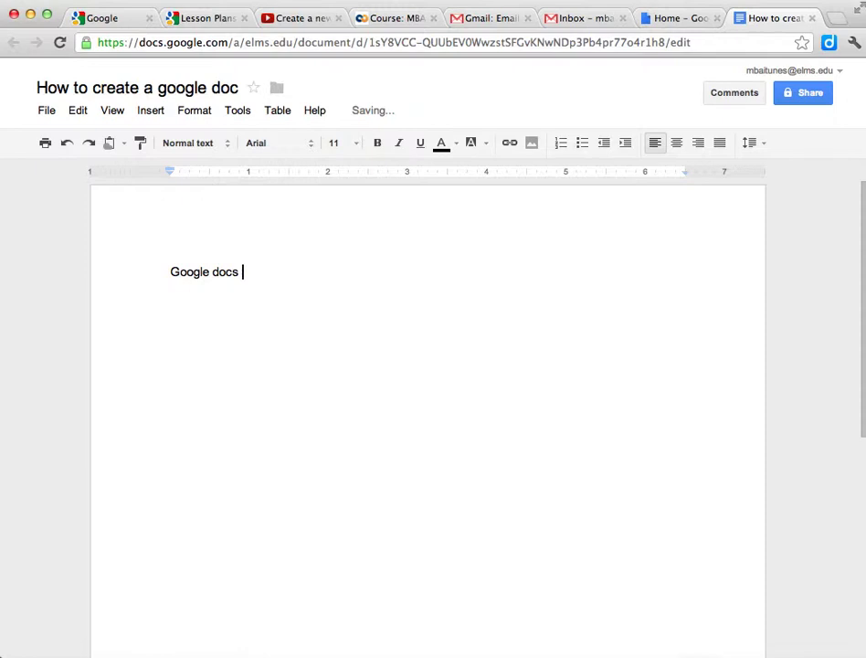
{"action": "type", "text": "is a great tool in the M"}
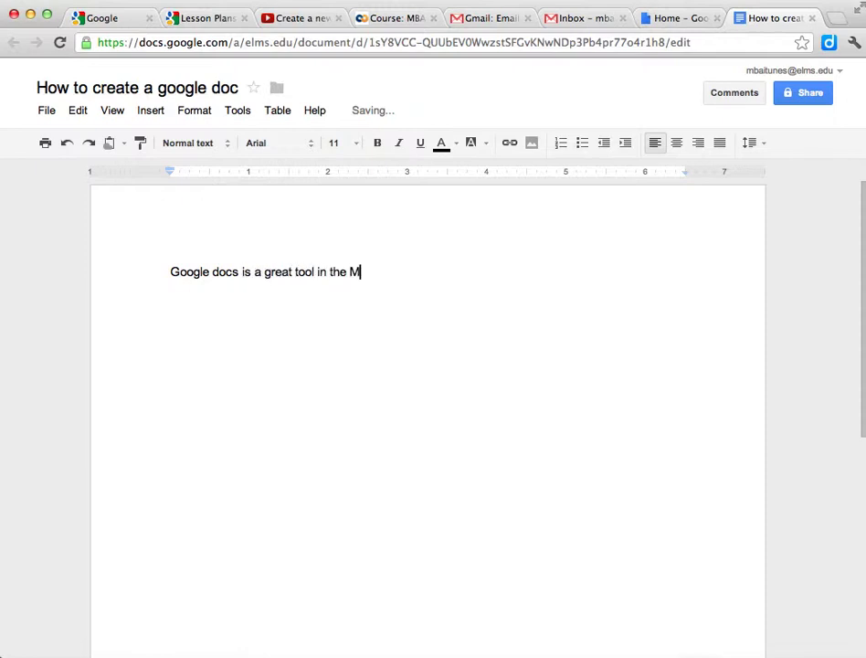
{"action": "type", "text": "BA program "}
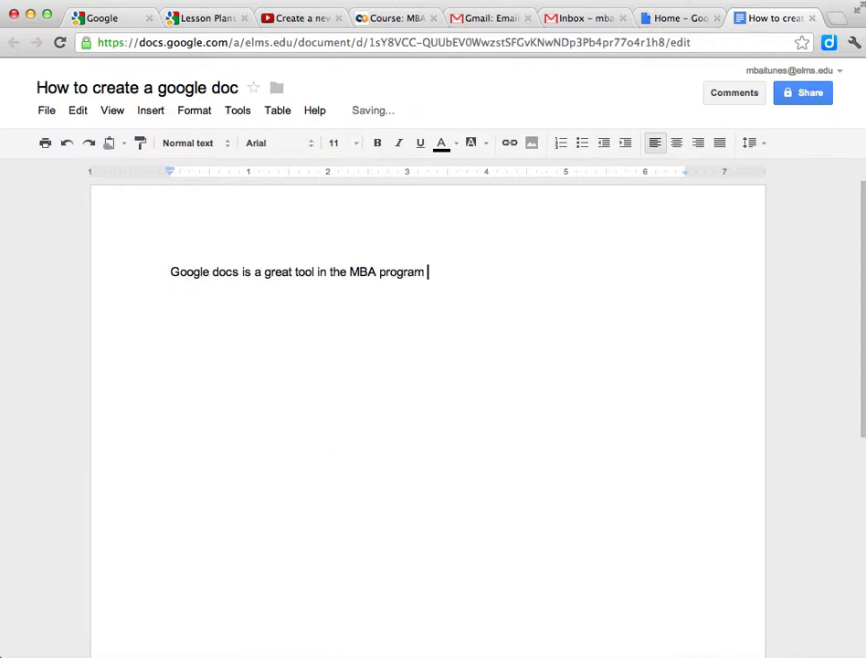
{"action": "type", "text": "to be used for "}
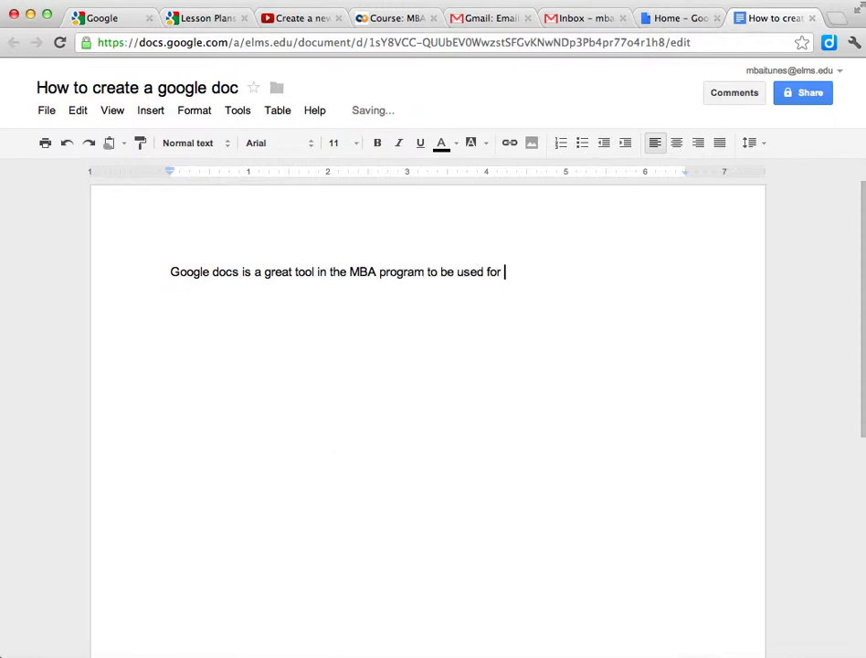
{"action": "type", "text": "collabra"}
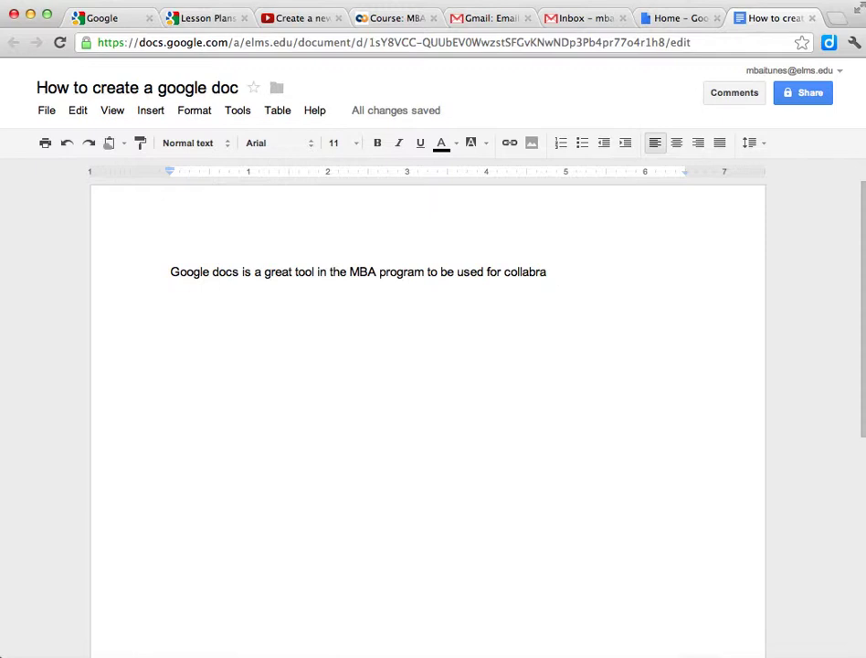
{"action": "type", "text": "ration"}
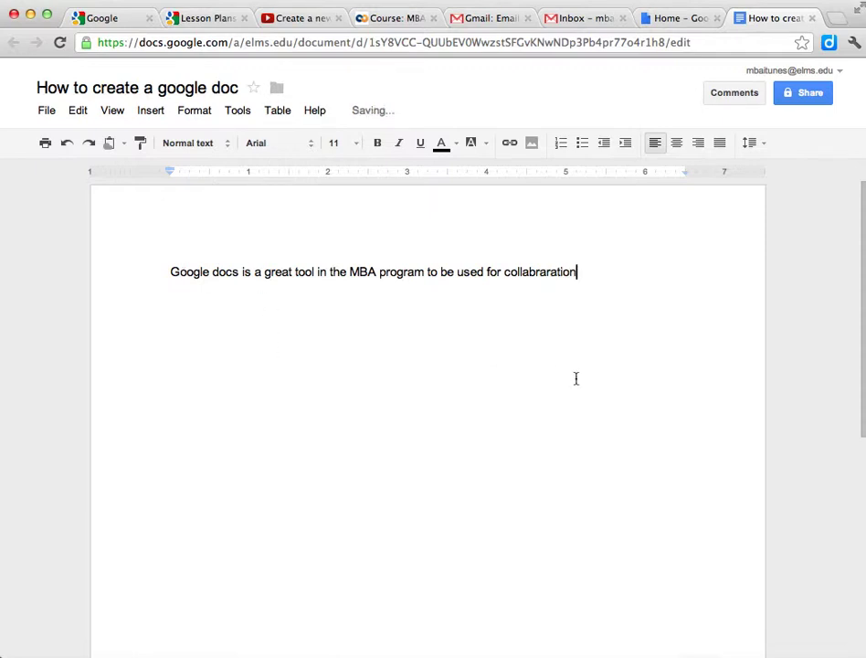
{"action": "right_click", "coordinate": [552, 273]}
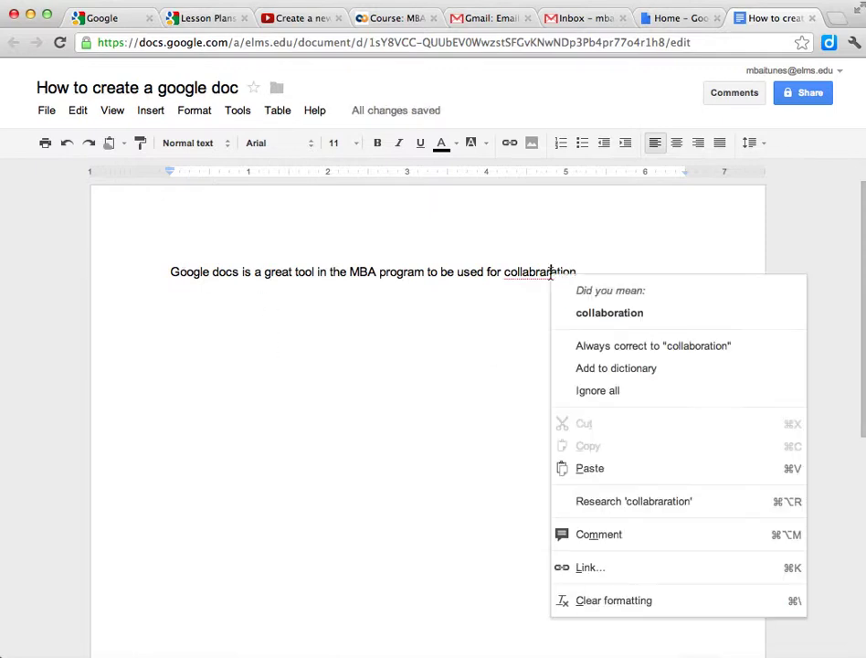
{"action": "left_click", "coordinate": [606, 309]}
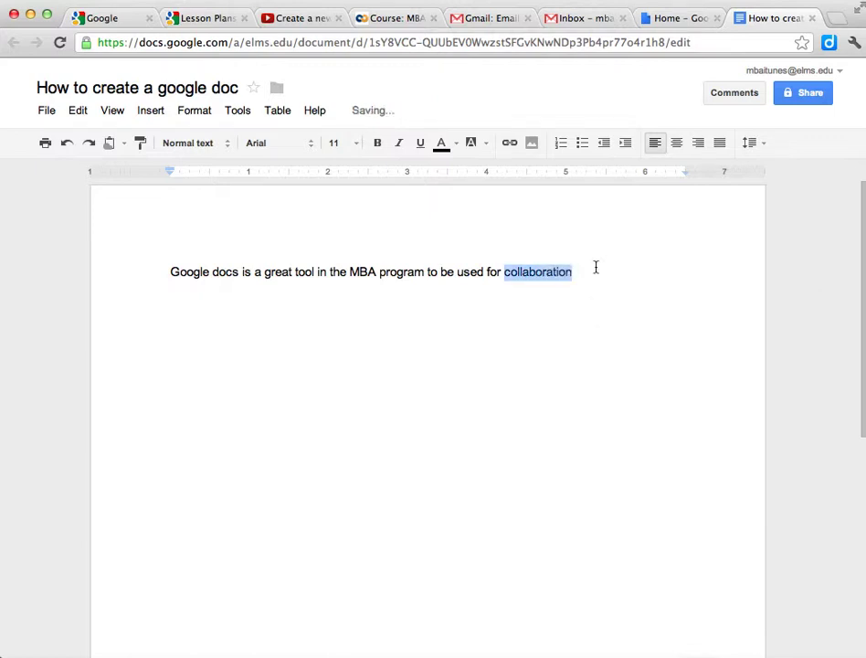
{"action": "left_click", "coordinate": [594, 268]}
{"action": "mouse_move", "coordinate": [358, 119]}
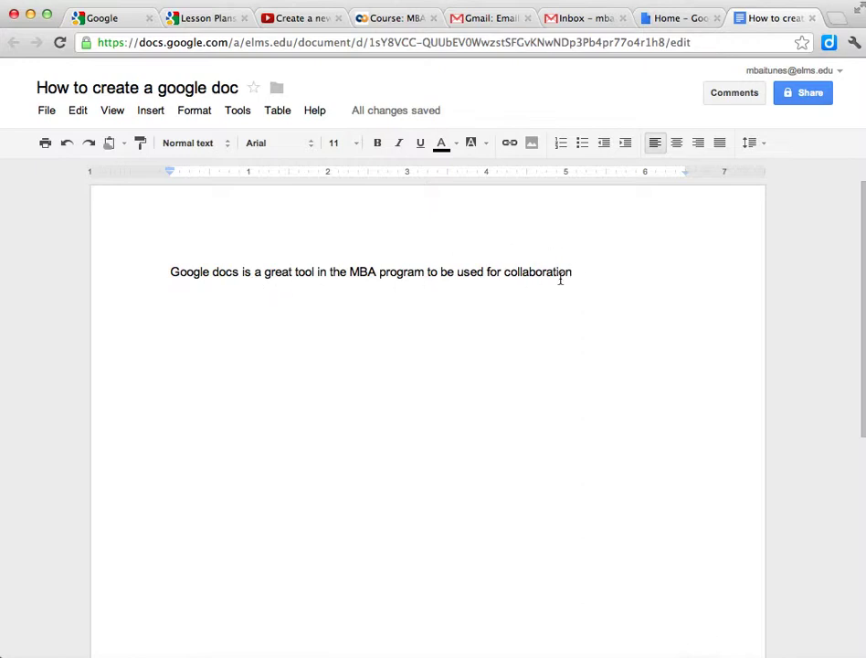
Add the sentence 'It allows all your teams to make changes or updates to a file without sending…'
{"action": "type", "text": ".  It"}
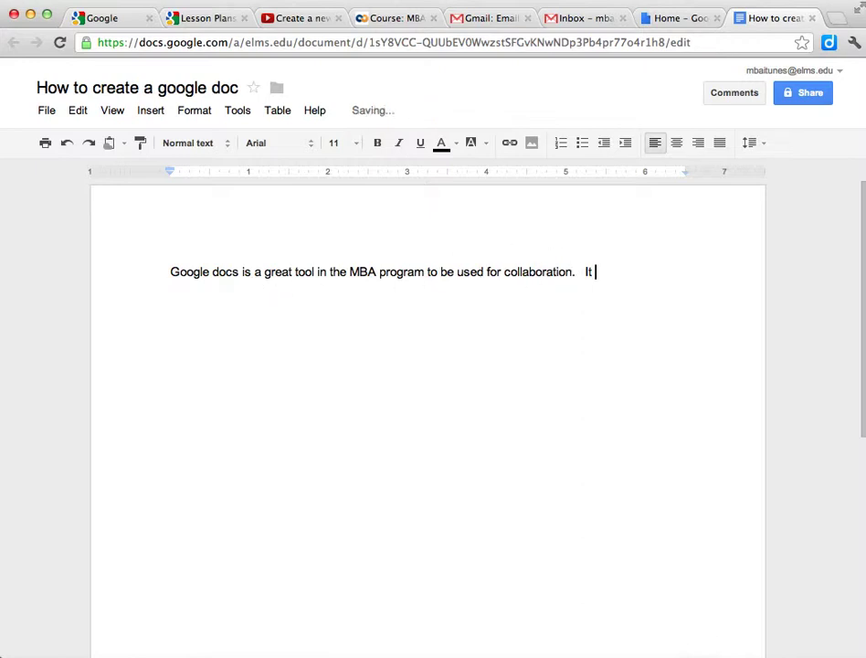
{"action": "type", "text": " allows all your teams"}
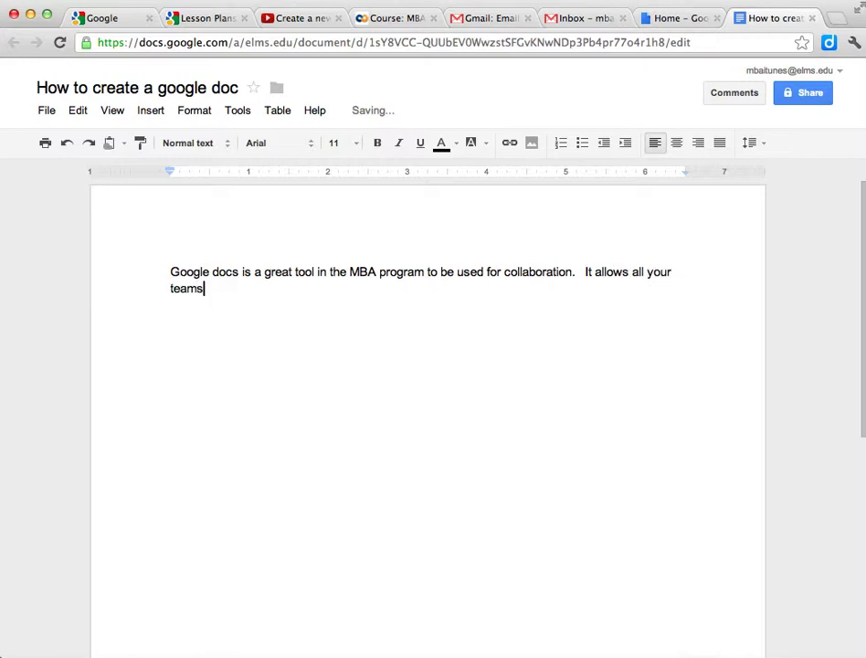
{"action": "type", "text": " to make changes or u"}
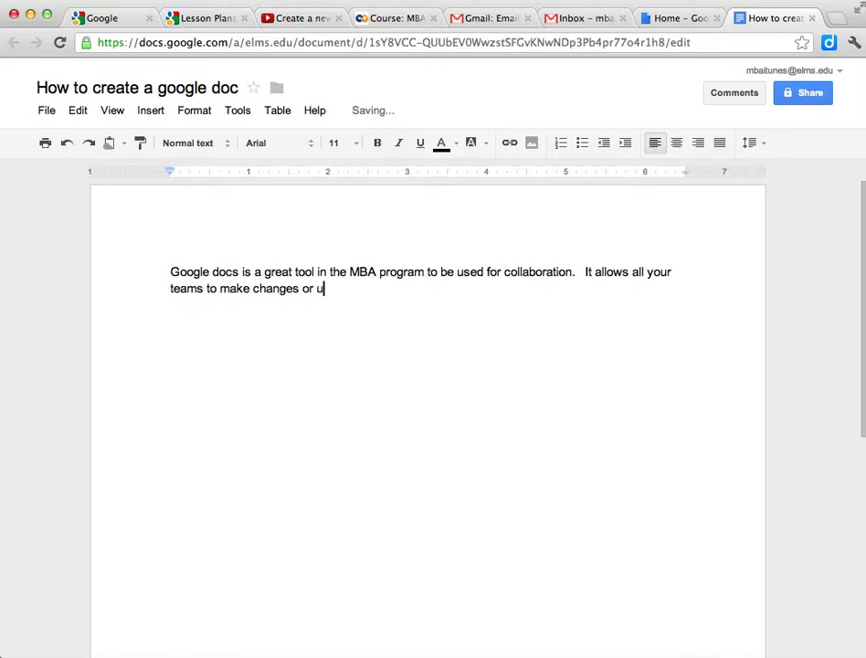
{"action": "type", "text": "pdates to a "}
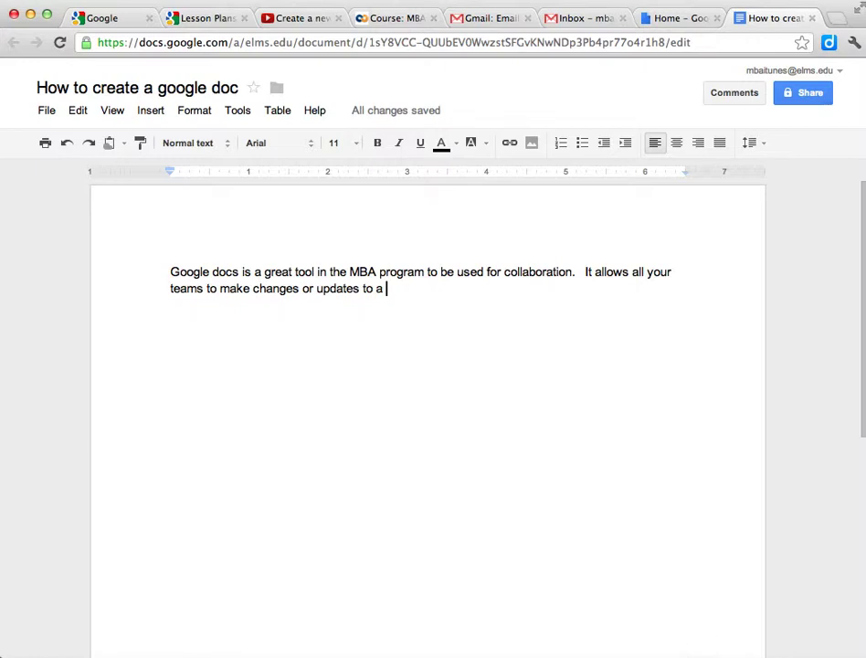
{"action": "type", "text": "file withou"}
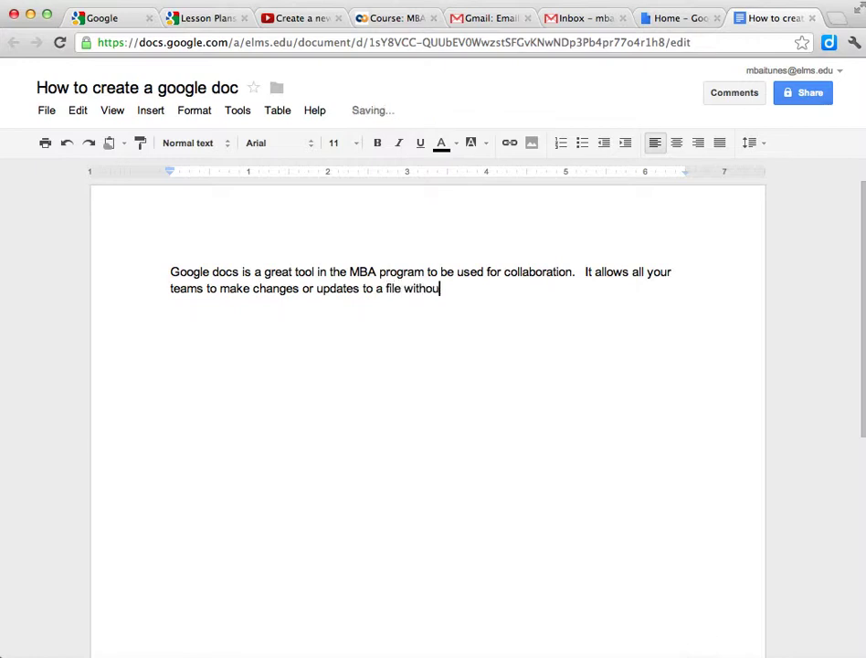
{"action": "type", "text": "t sending the fil"}
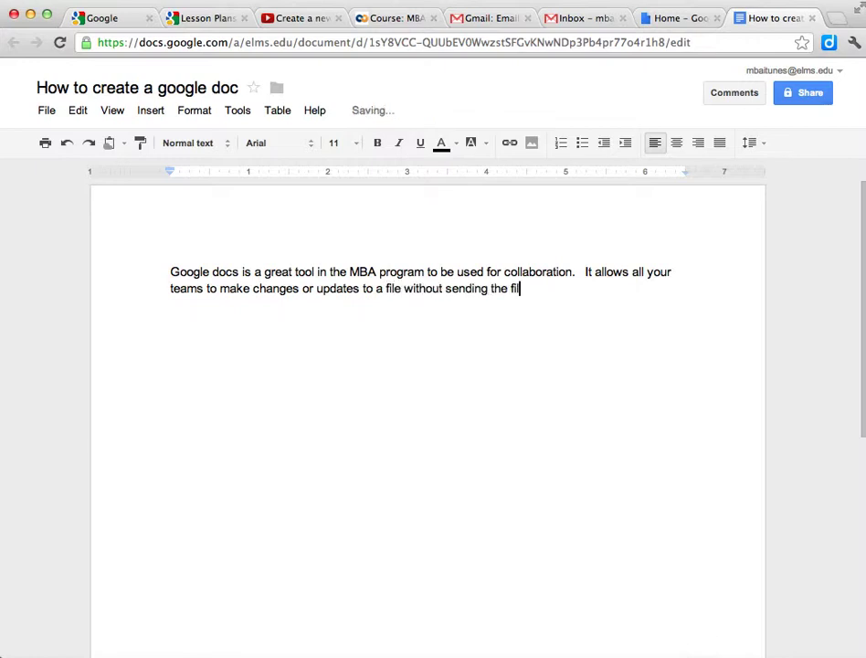
{"action": "type", "text": "e back and forth "}
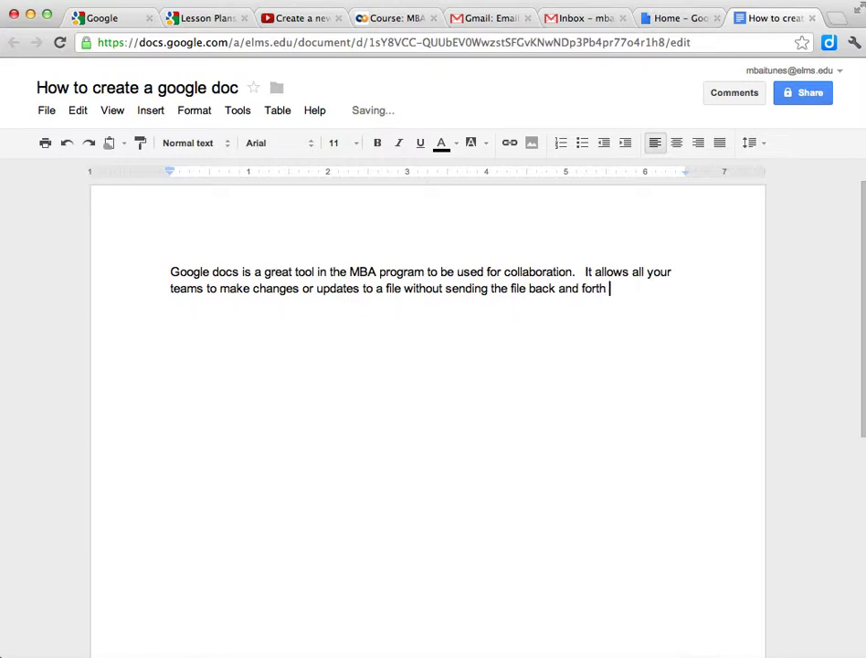
{"action": "type", "text": "through email."}
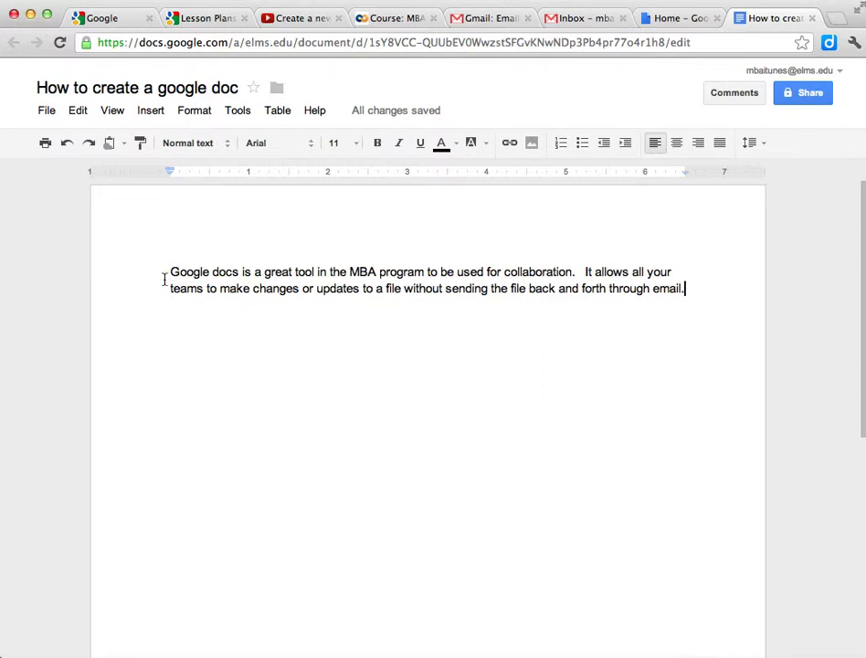
Format 'Google docs' as 12 pt, bold, underlined and italic with a yellow highlight
{"action": "left_click_drag", "start_coordinate": [170, 274], "coordinate": [240, 281]}
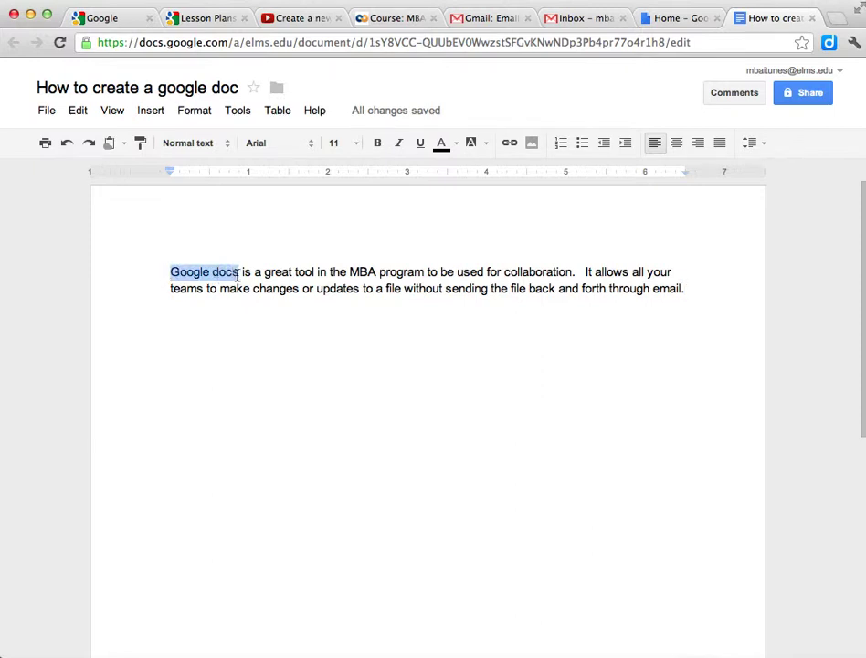
{"action": "left_click", "coordinate": [356, 145]}
{"action": "left_click", "coordinate": [343, 263]}
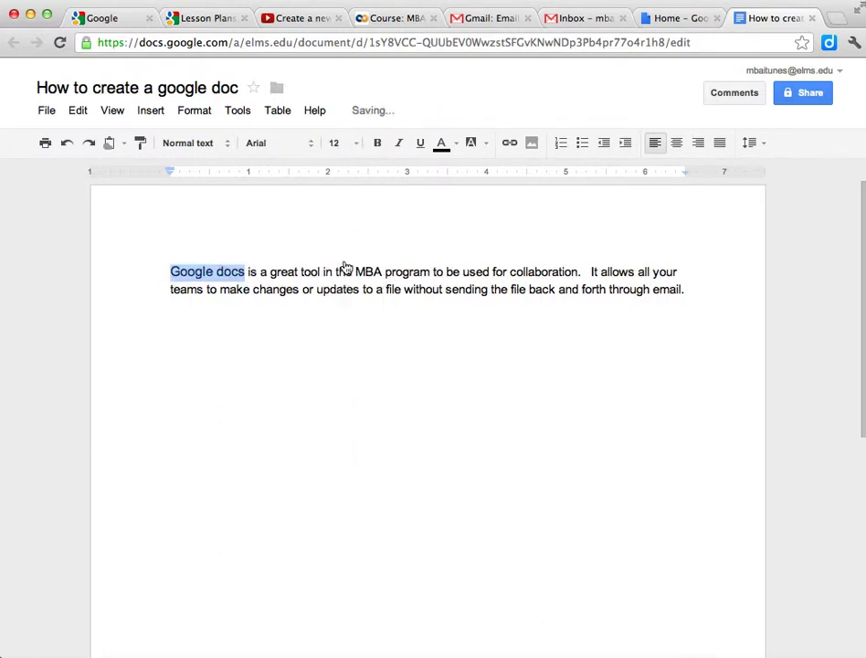
{"action": "left_click", "coordinate": [383, 149]}
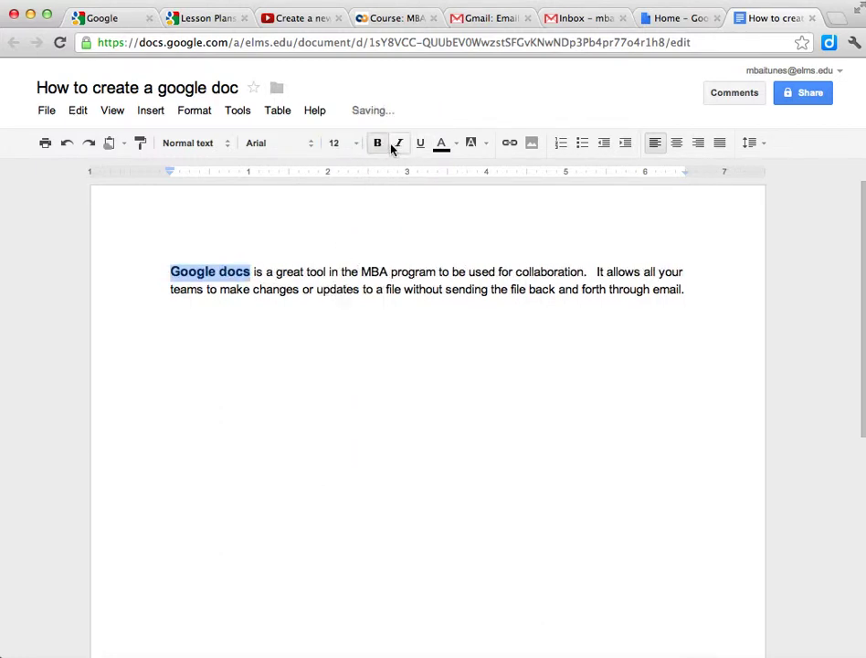
{"action": "left_click", "coordinate": [418, 147]}
{"action": "left_click", "coordinate": [399, 147]}
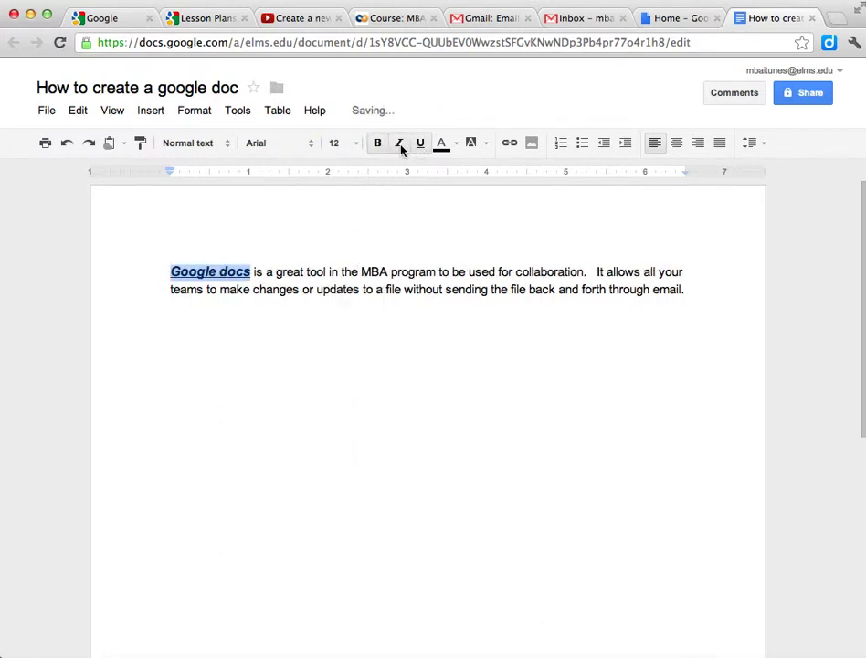
{"action": "left_click", "coordinate": [483, 151]}
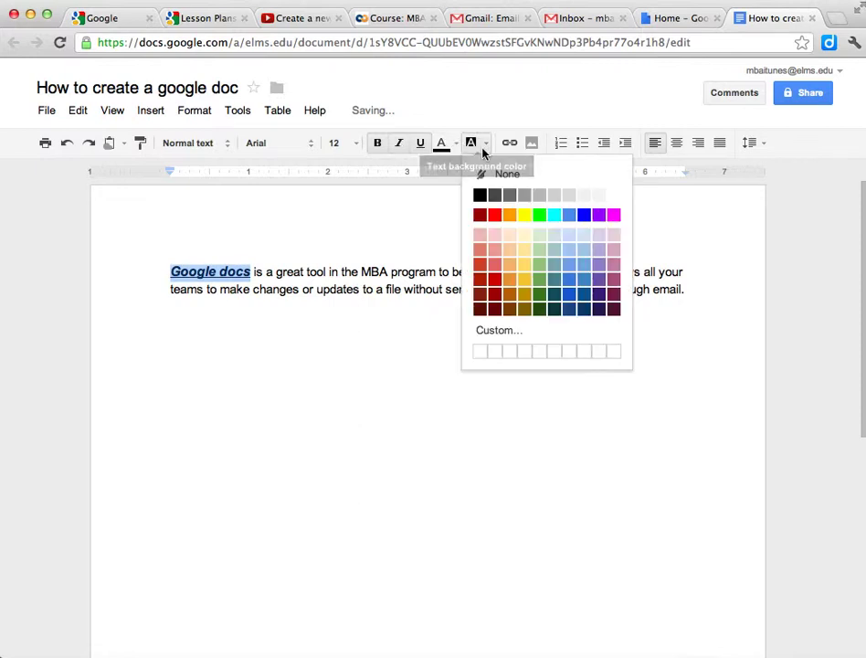
{"action": "left_click", "coordinate": [525, 220]}
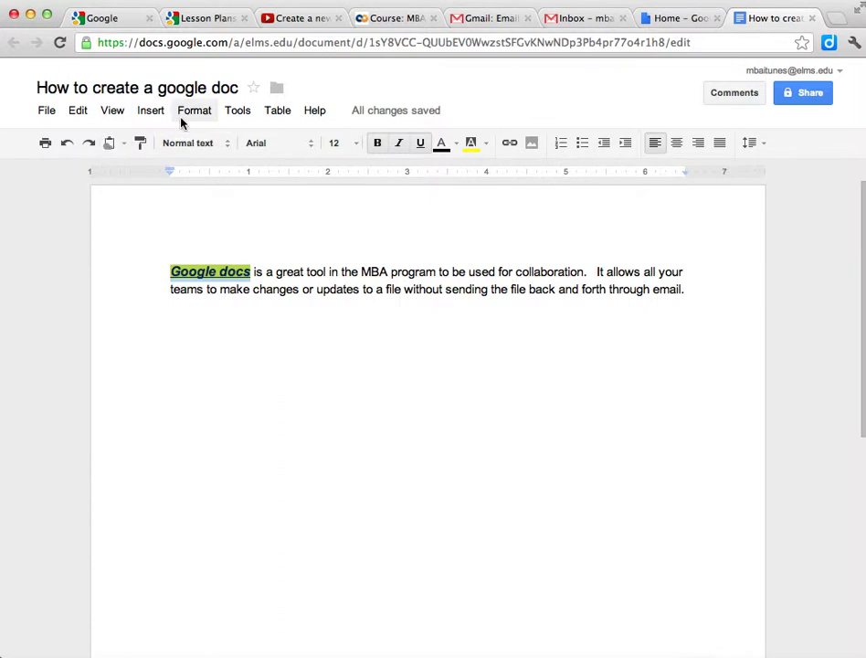
Insert a page number at the bottom of the page via the Insert menu
{"action": "left_click", "coordinate": [151, 111]}
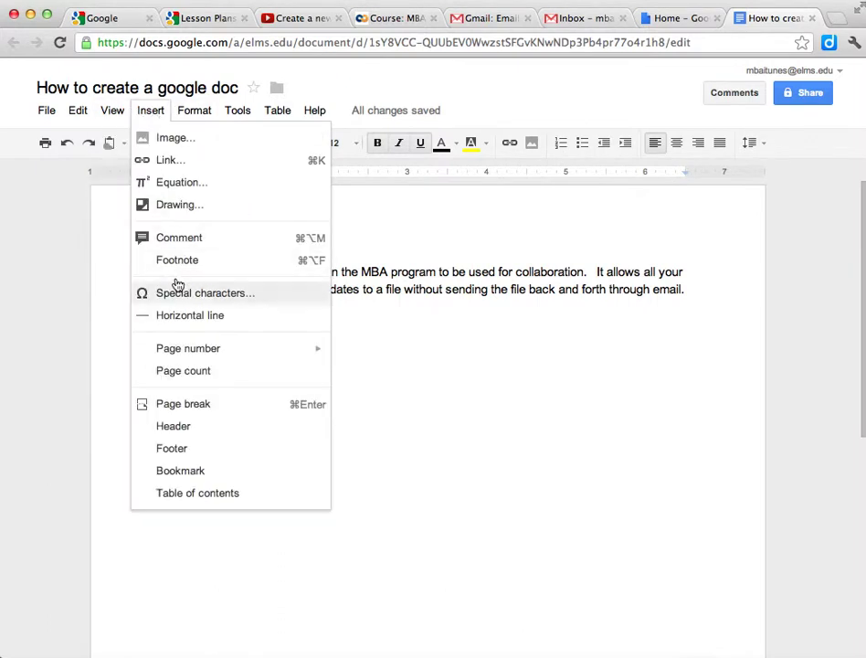
{"action": "mouse_move", "coordinate": [211, 346]}
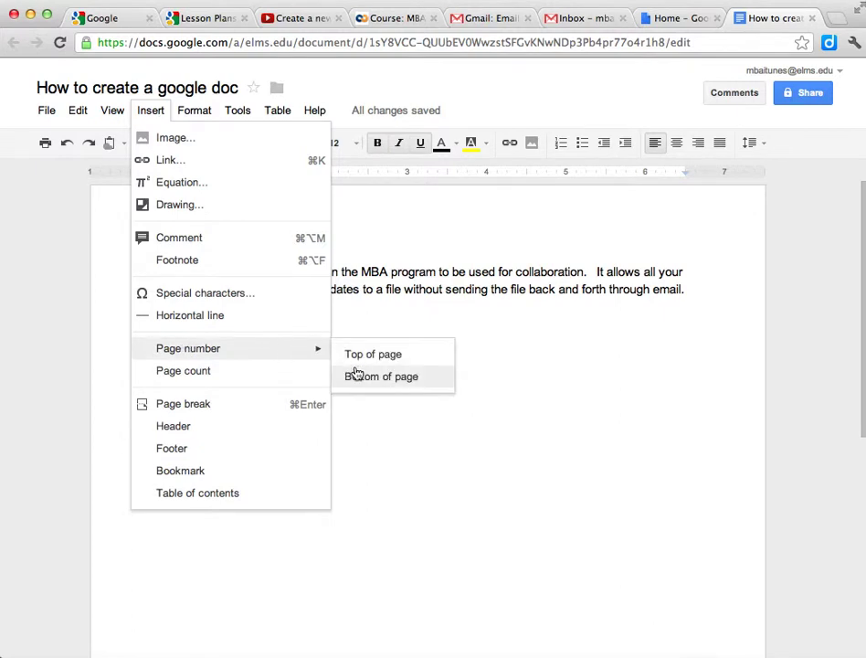
{"action": "left_click", "coordinate": [356, 375]}
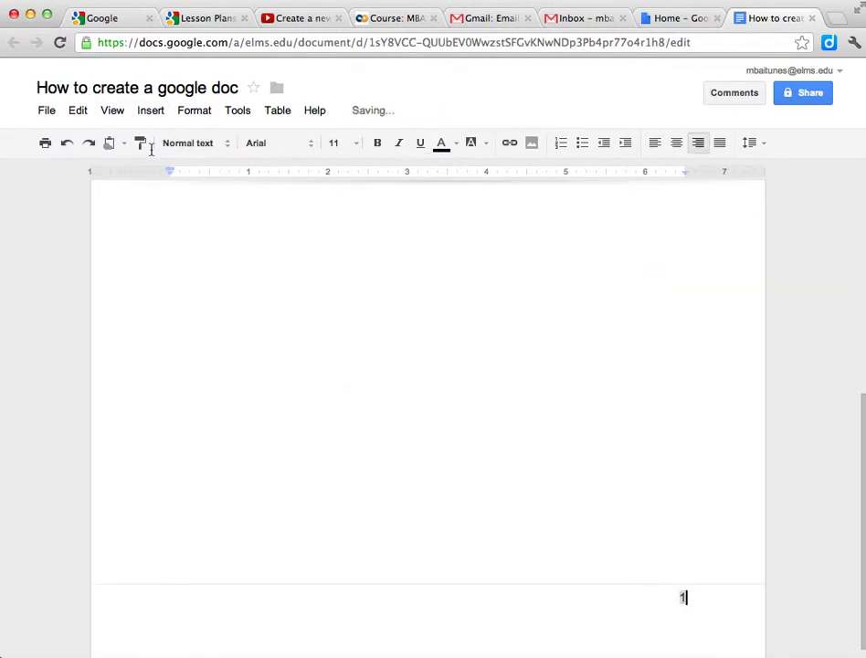
{"action": "scroll", "coordinate": [213, 232], "scroll_direction": "up", "scroll_amount": 10}
{"action": "left_click", "coordinate": [152, 111]}
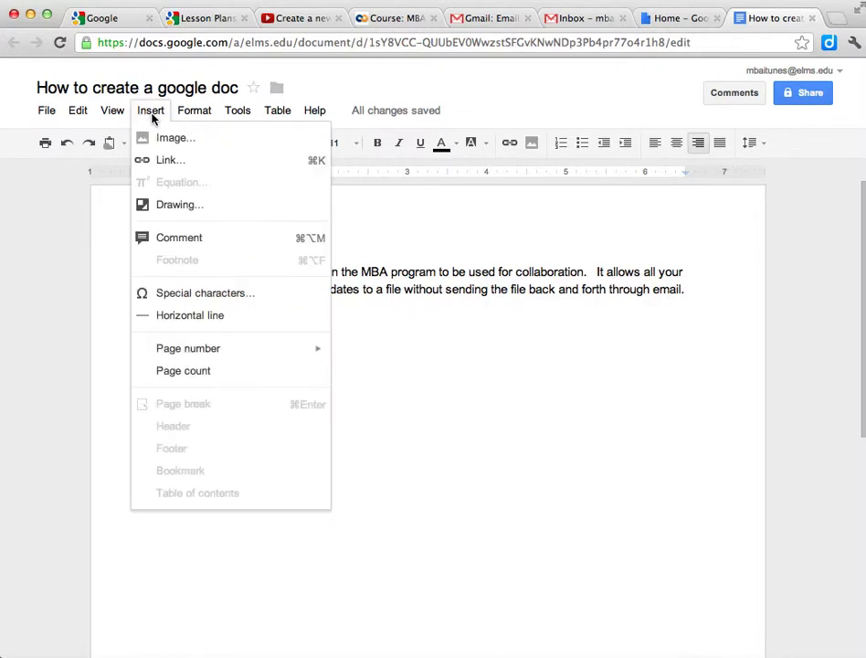
{"action": "mouse_move", "coordinate": [120, 117]}
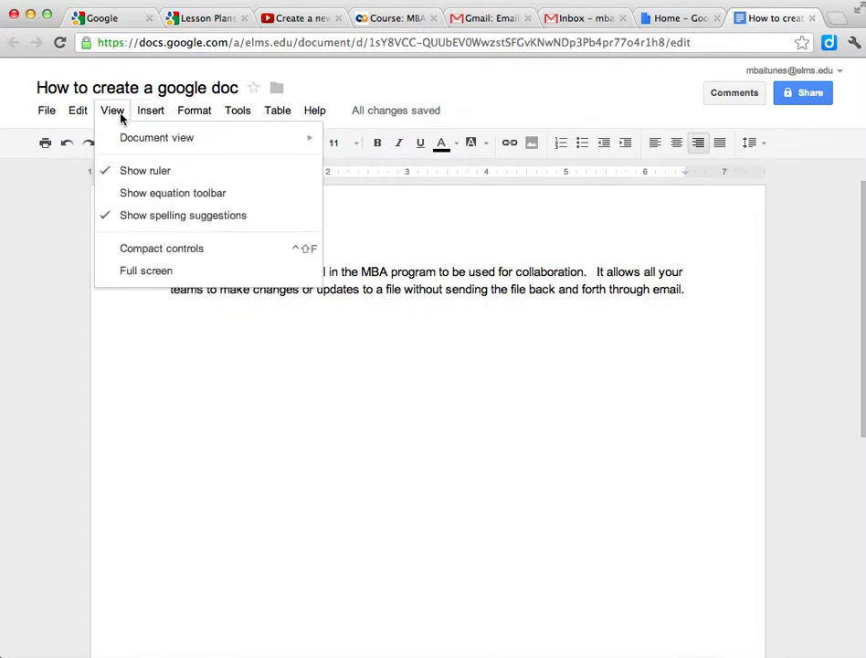
{"action": "mouse_move", "coordinate": [77, 112]}
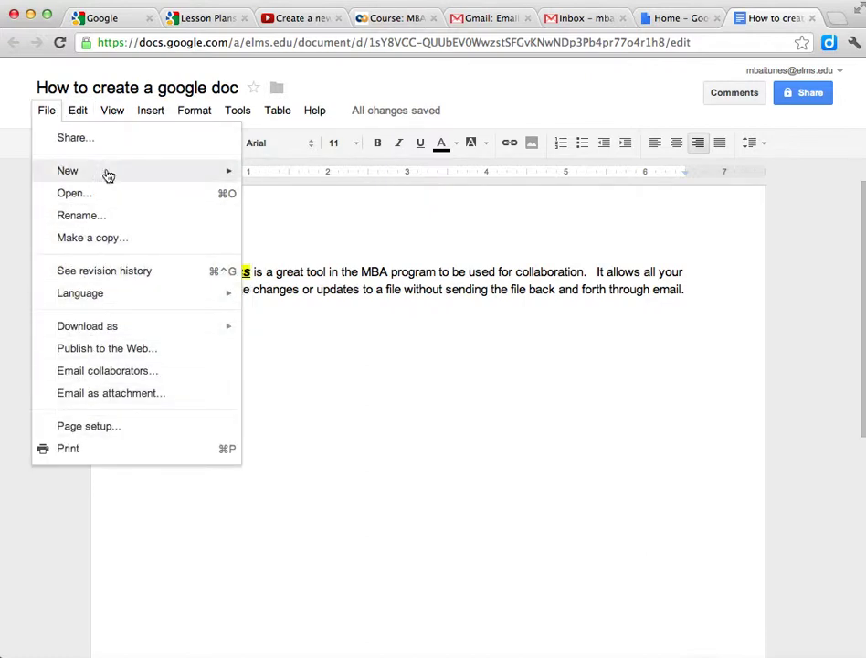
{"action": "mouse_move", "coordinate": [191, 125]}
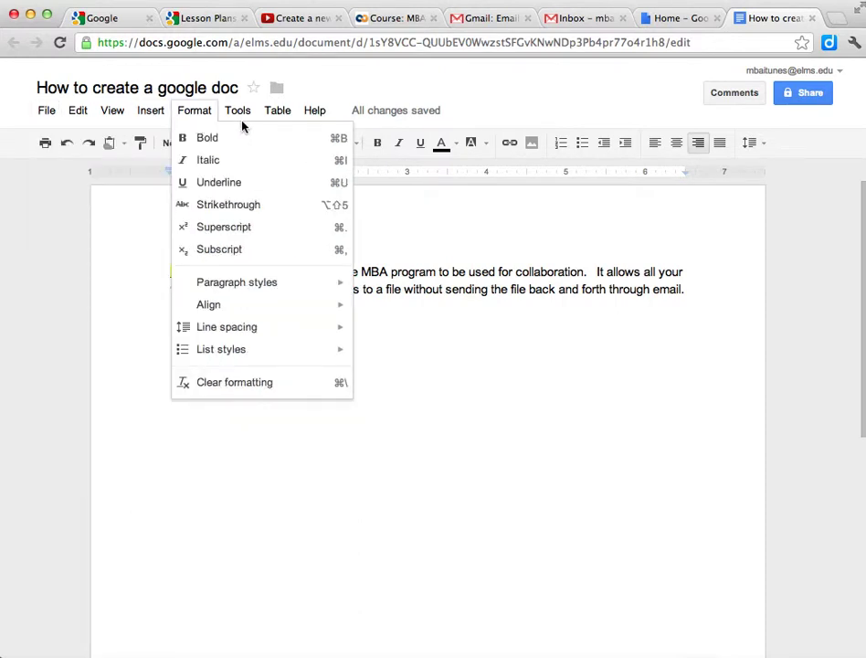
{"action": "mouse_move", "coordinate": [240, 113]}
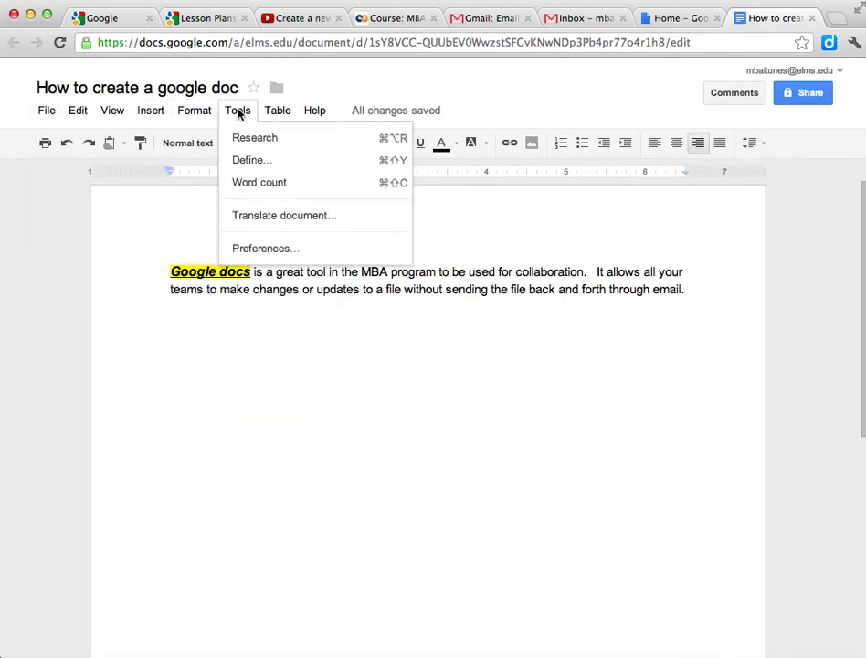
{"action": "left_click", "coordinate": [251, 182]}
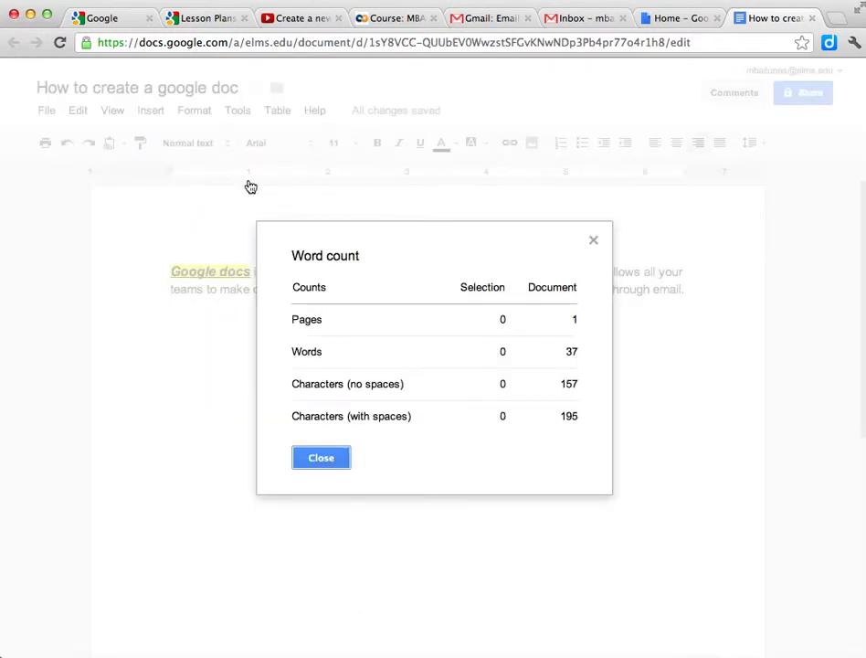
{"action": "left_click", "coordinate": [321, 458]}
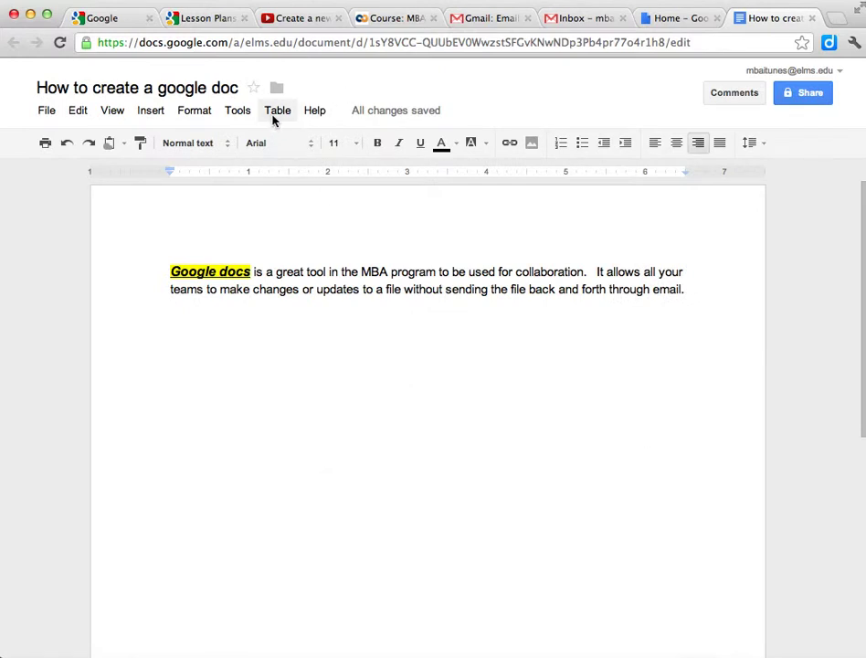
Look over the Table and Help menus, then return to the document text
{"action": "left_click", "coordinate": [273, 116]}
{"action": "mouse_move", "coordinate": [315, 111]}
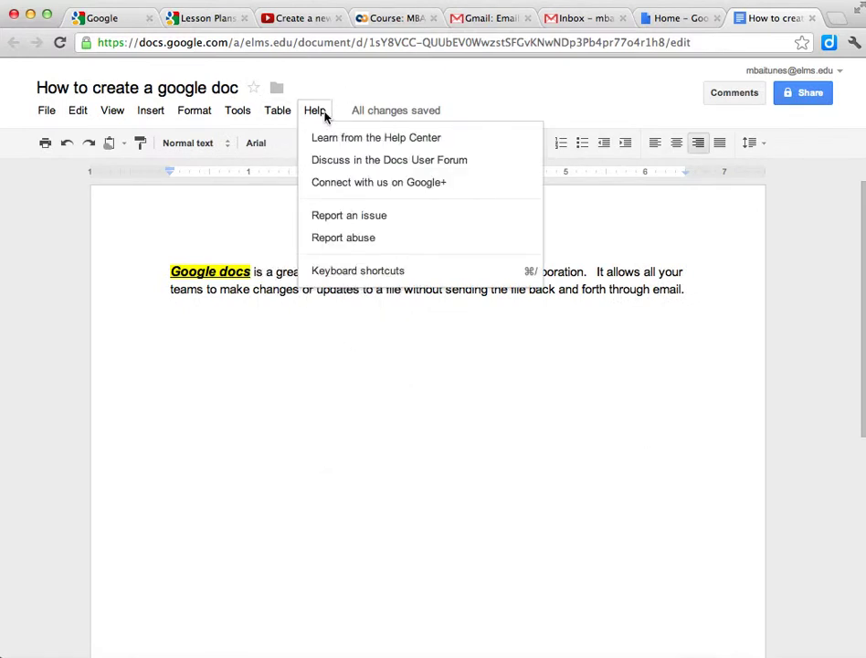
{"action": "left_click", "coordinate": [381, 422]}
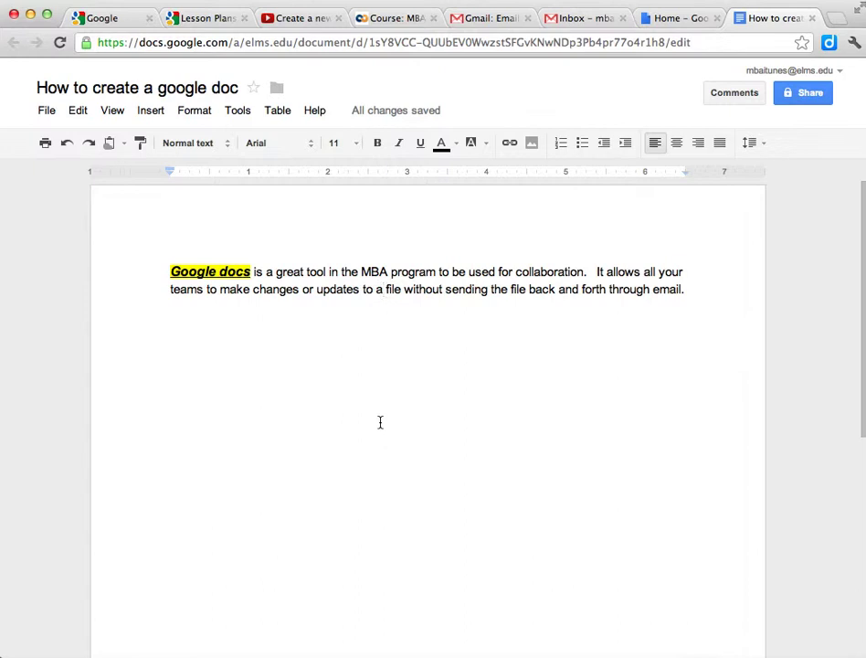
{"action": "left_click", "coordinate": [50, 111]}
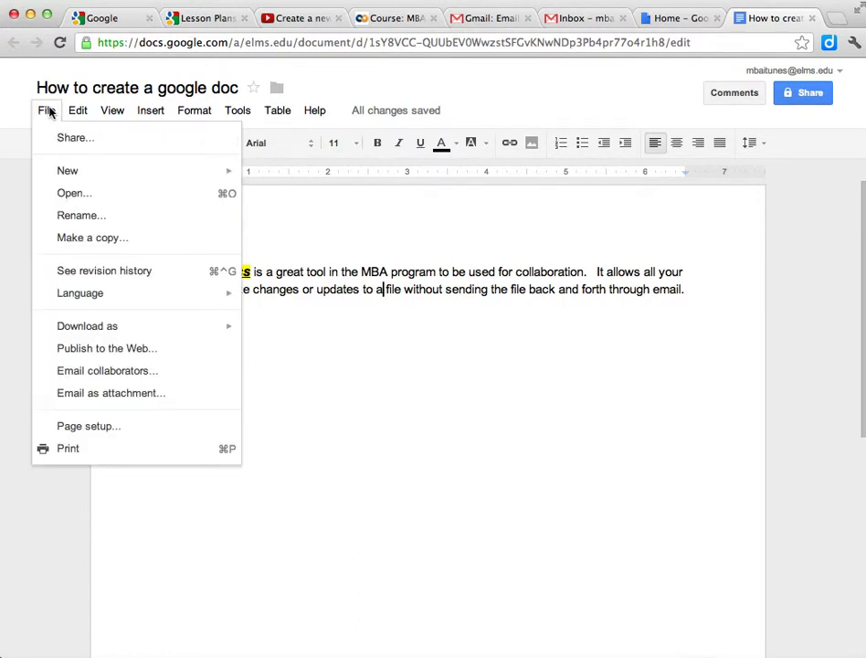
Open Share settings, try 'People at Elms College with the link', then cancel to stay private
{"action": "left_click", "coordinate": [73, 139]}
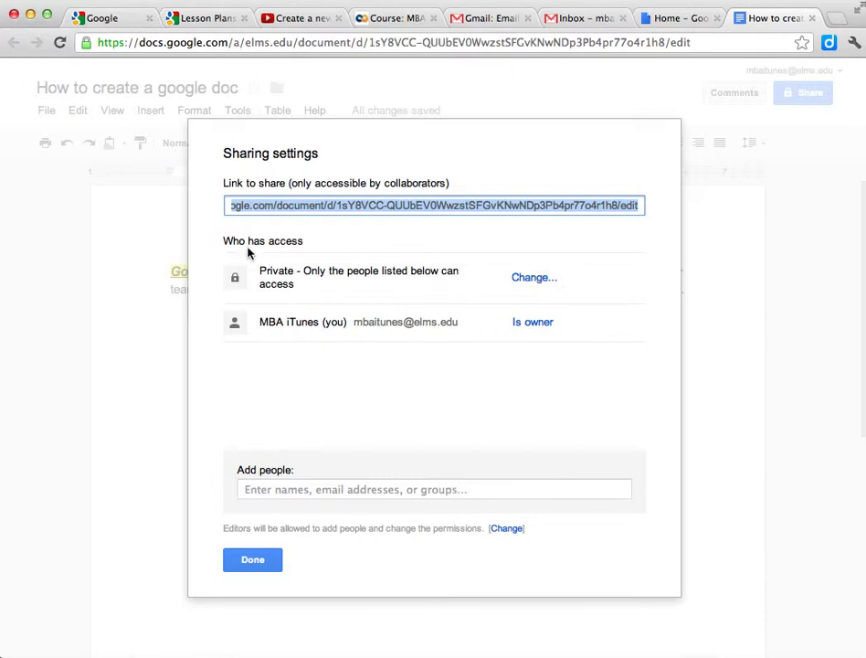
{"action": "left_click", "coordinate": [536, 281]}
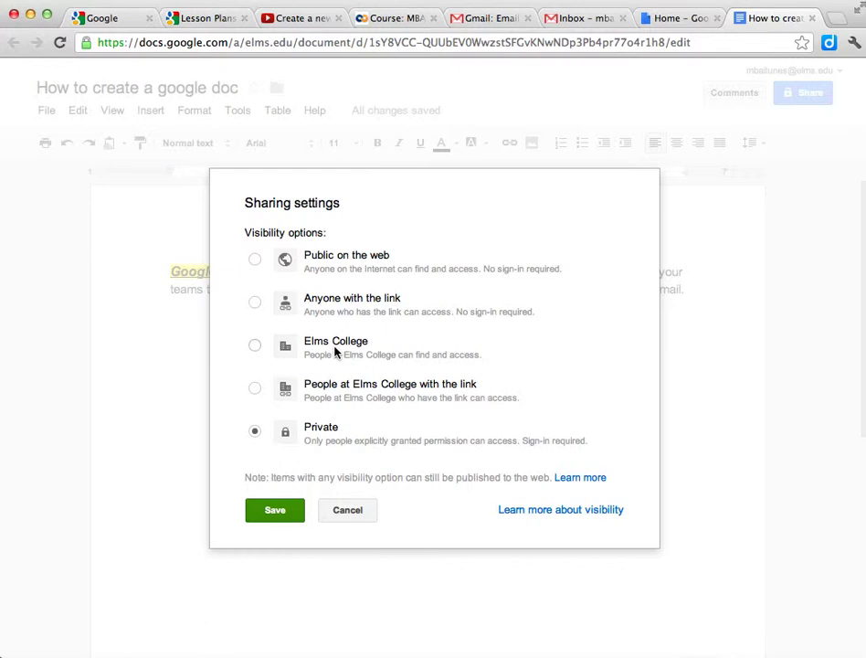
{"action": "left_click", "coordinate": [255, 389]}
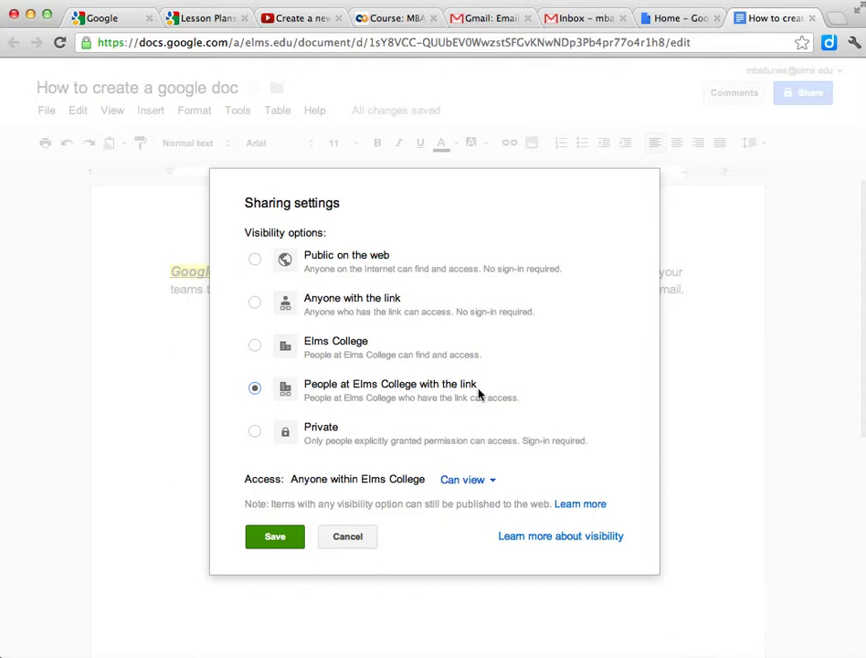
{"action": "left_click", "coordinate": [345, 541]}
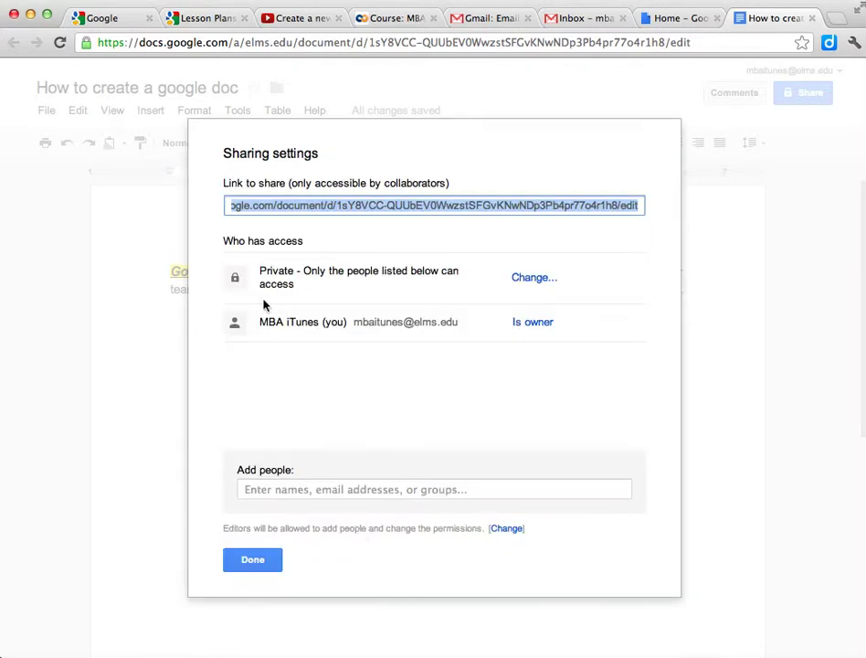
{"action": "left_click", "coordinate": [281, 489]}
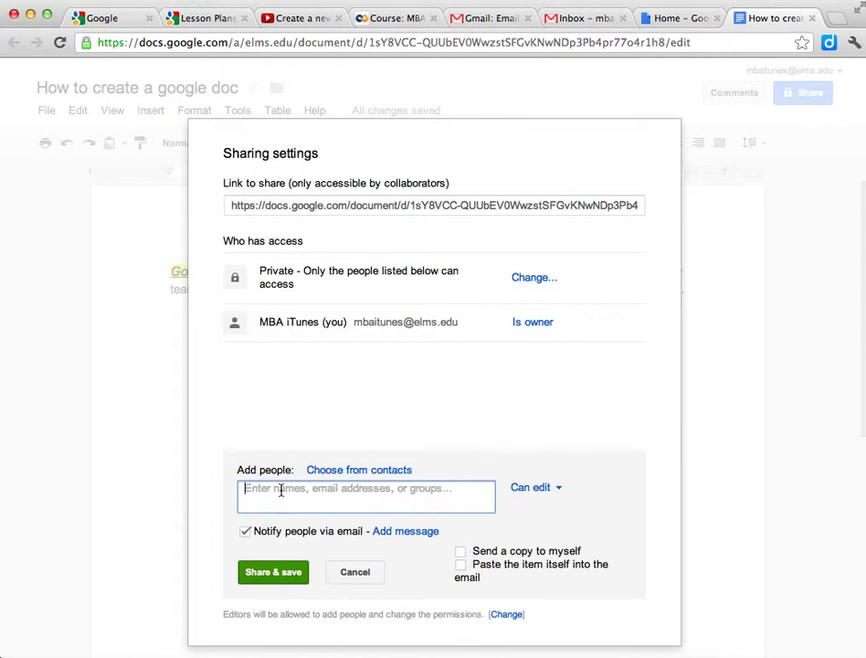
Add the college colleague from contact suggestions with Can edit permission and share the document
{"action": "type", "text": "cal"}
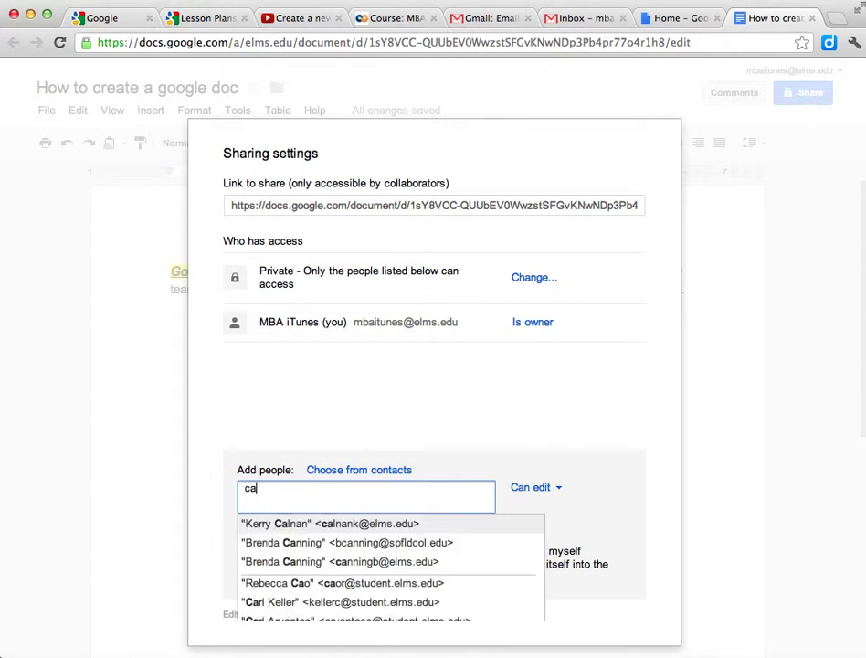
{"action": "left_click", "coordinate": [346, 528]}
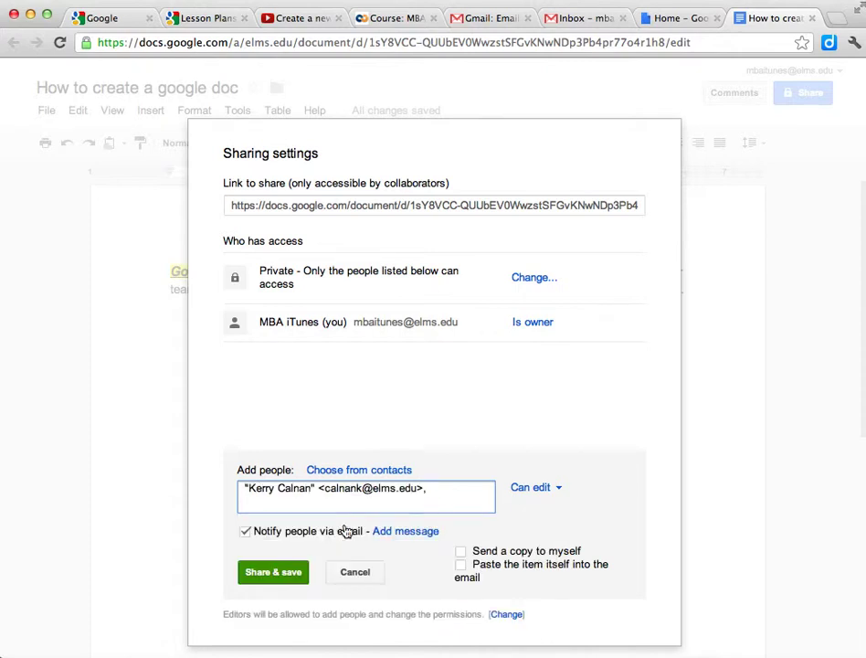
{"action": "left_click", "coordinate": [558, 490]}
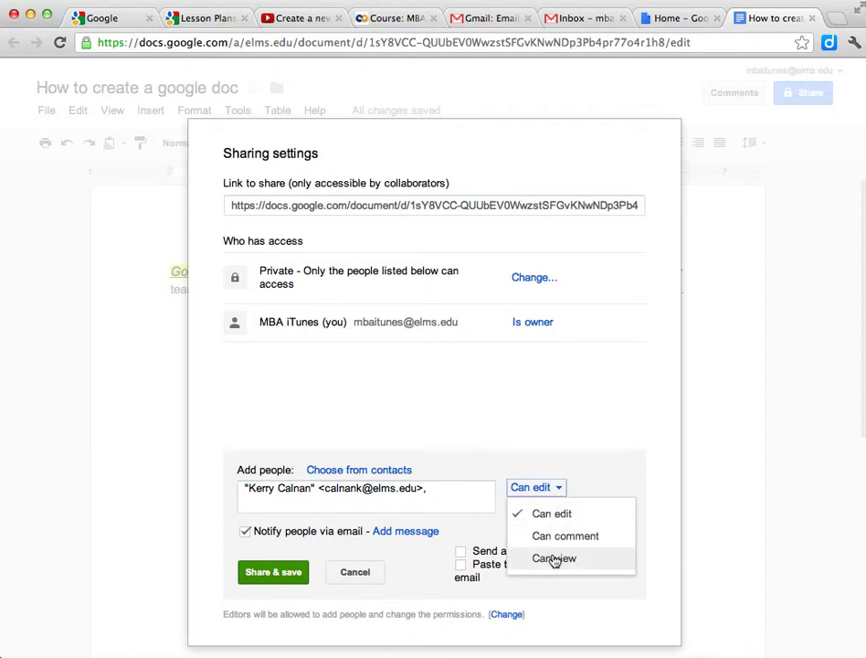
{"action": "left_click", "coordinate": [552, 517]}
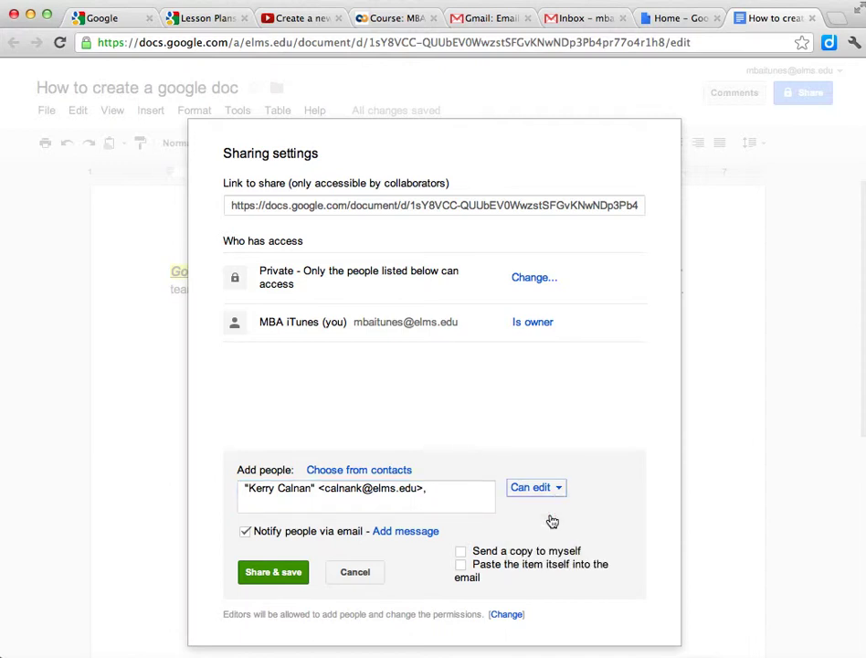
{"action": "left_click", "coordinate": [560, 489]}
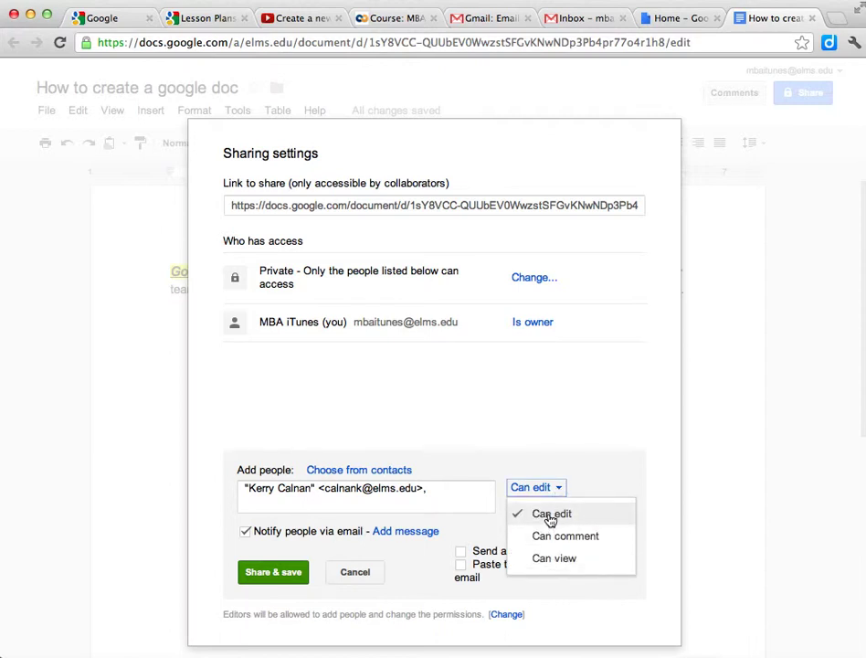
{"action": "left_click", "coordinate": [601, 487]}
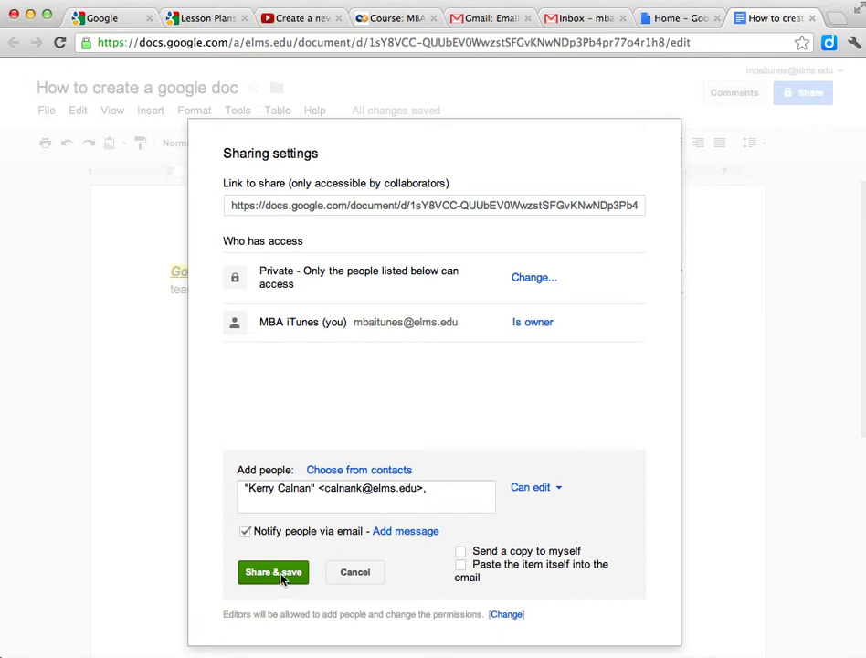
{"action": "left_click", "coordinate": [283, 574]}
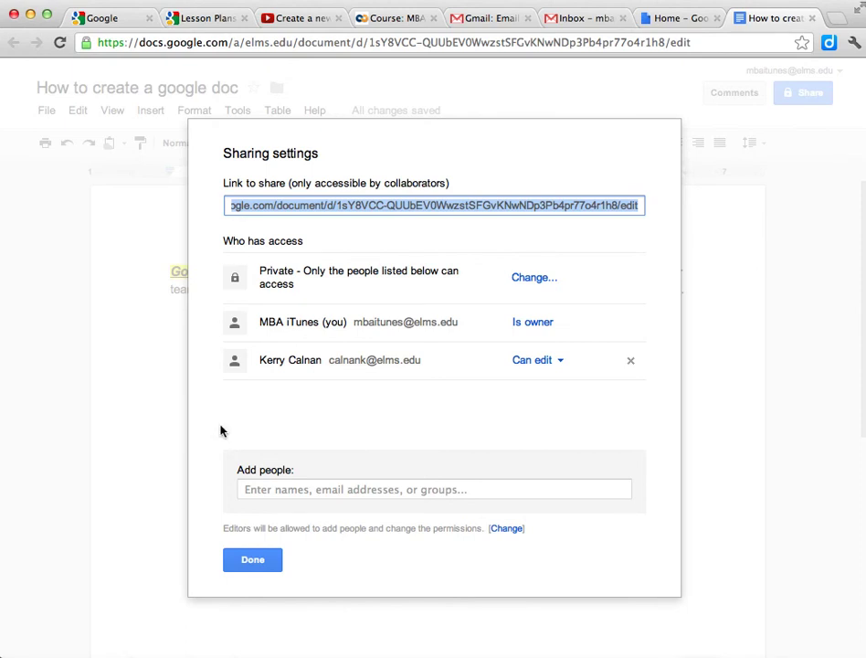
{"action": "left_click", "coordinate": [253, 560]}
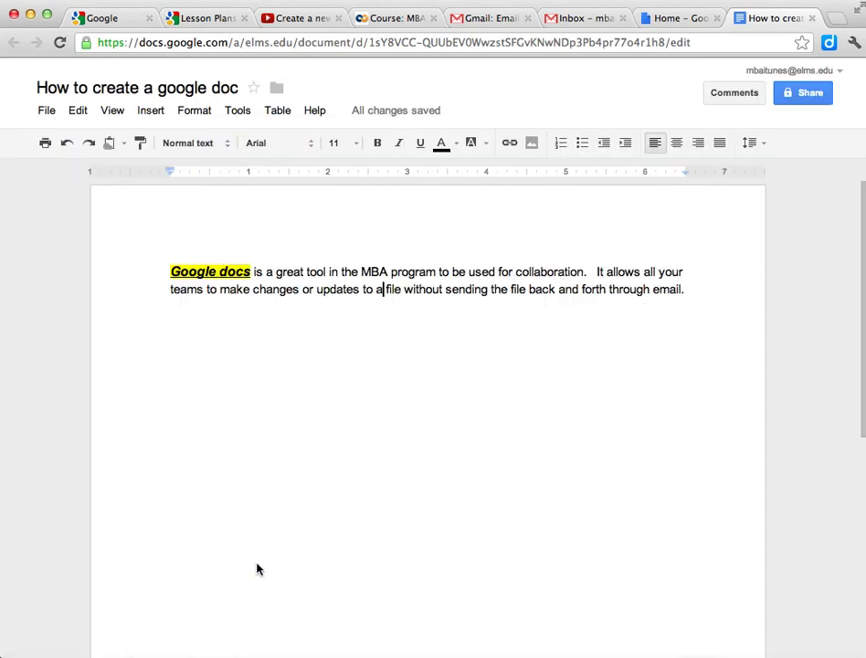